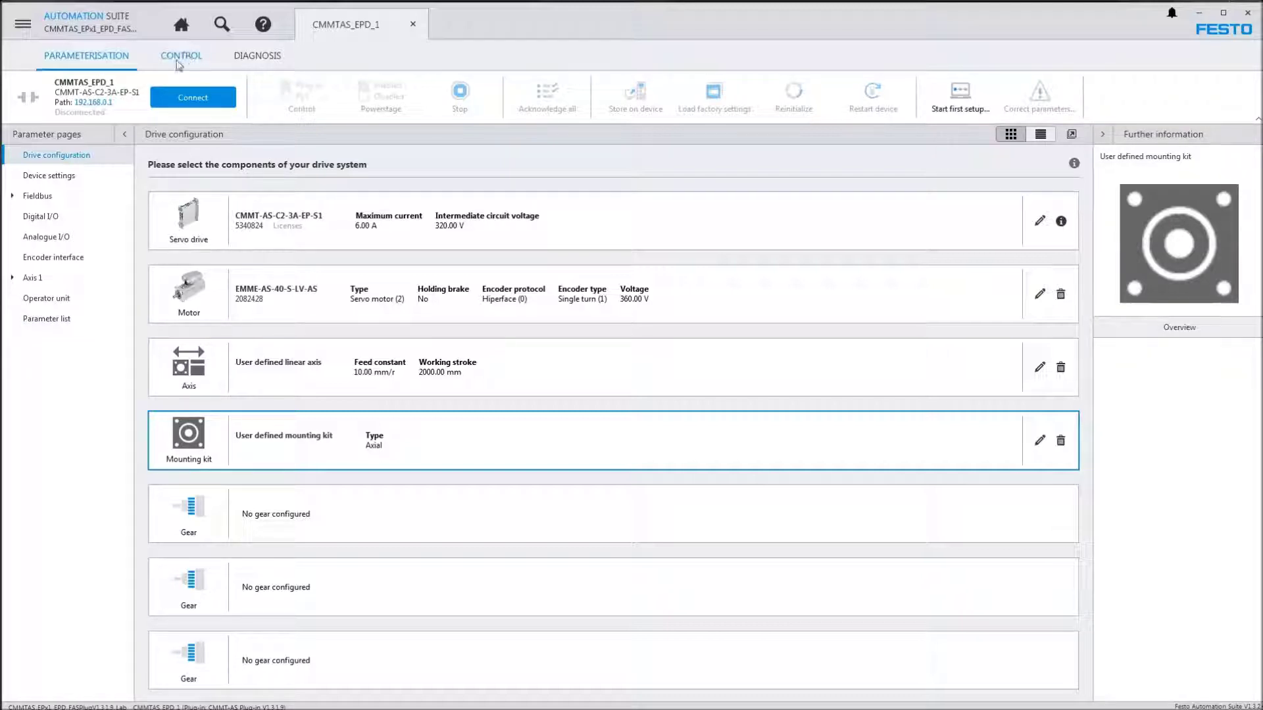
- Select the listed drive, review its network settings with DHCP left disabled, and close Device Communication
click(102, 103)
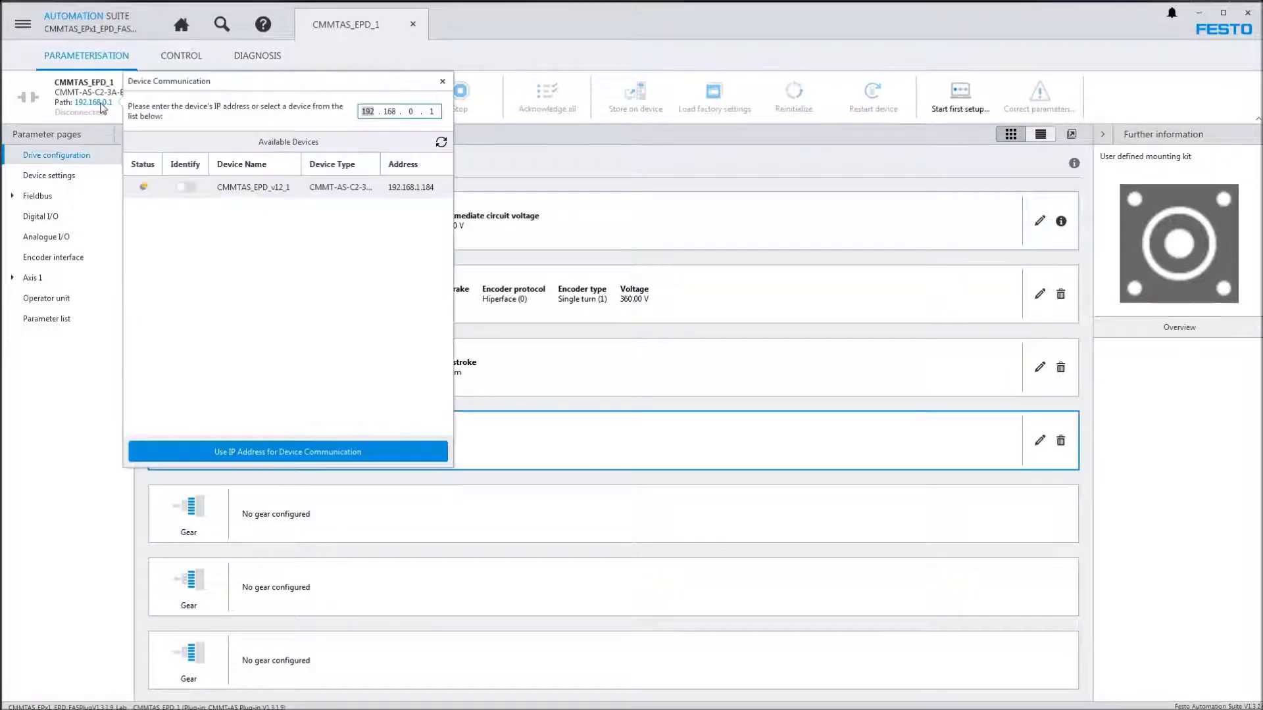
click(284, 193)
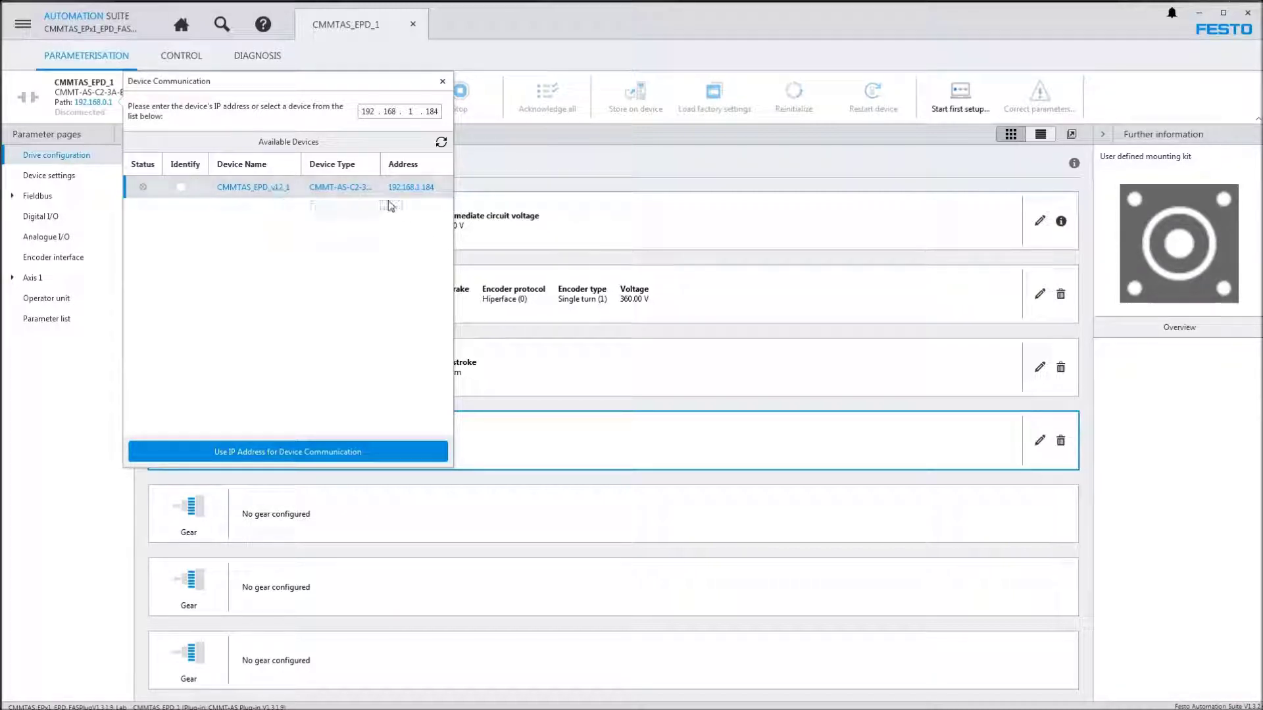
right_click(272, 191)
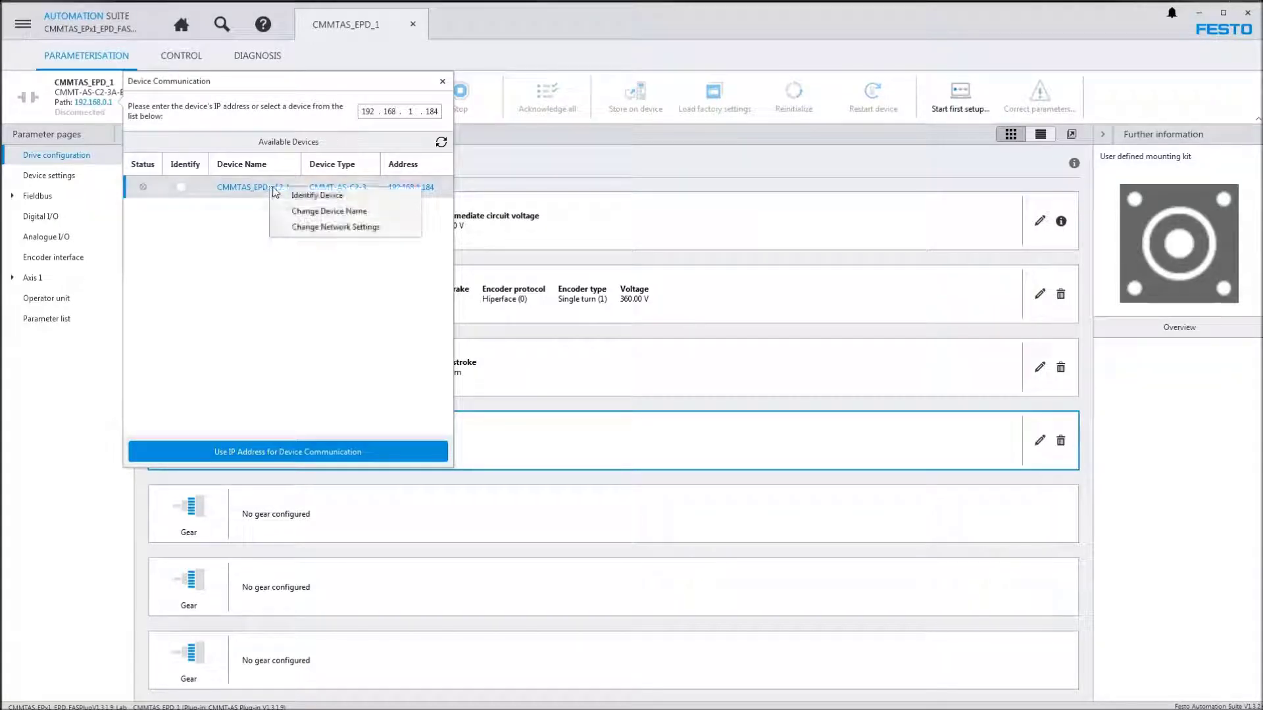
click(339, 228)
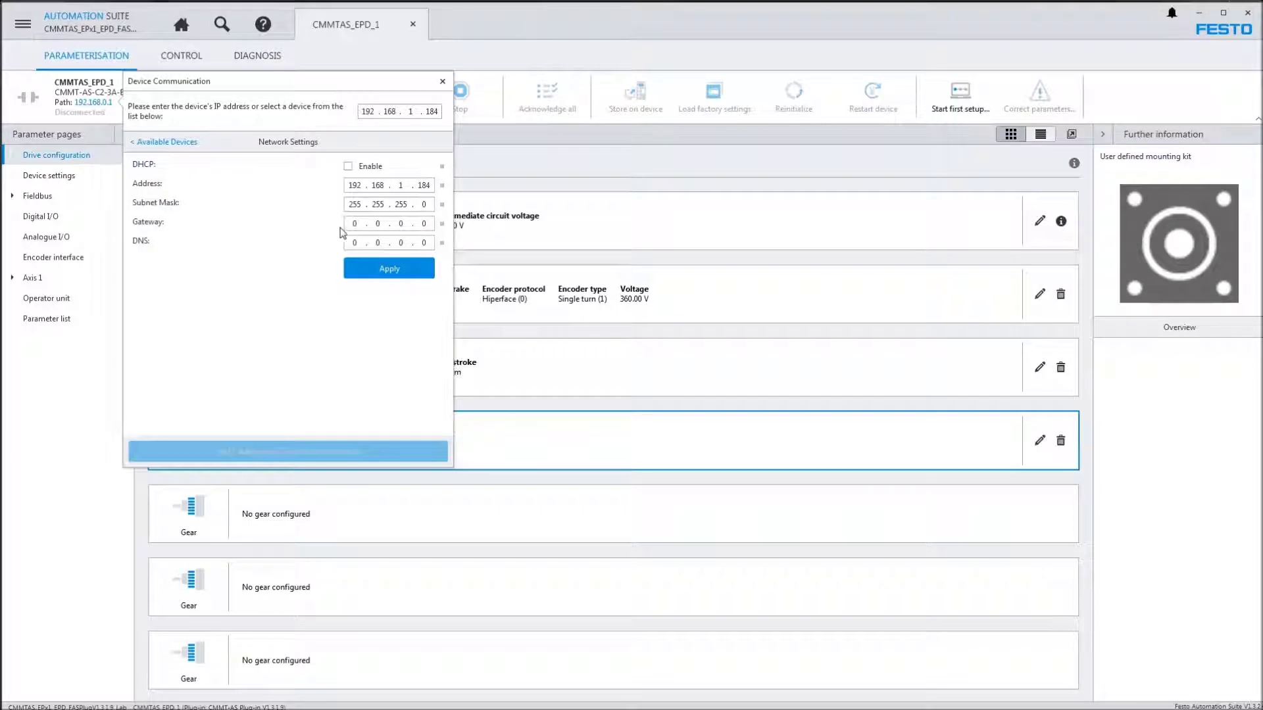
click(348, 167)
click(347, 167)
click(443, 82)
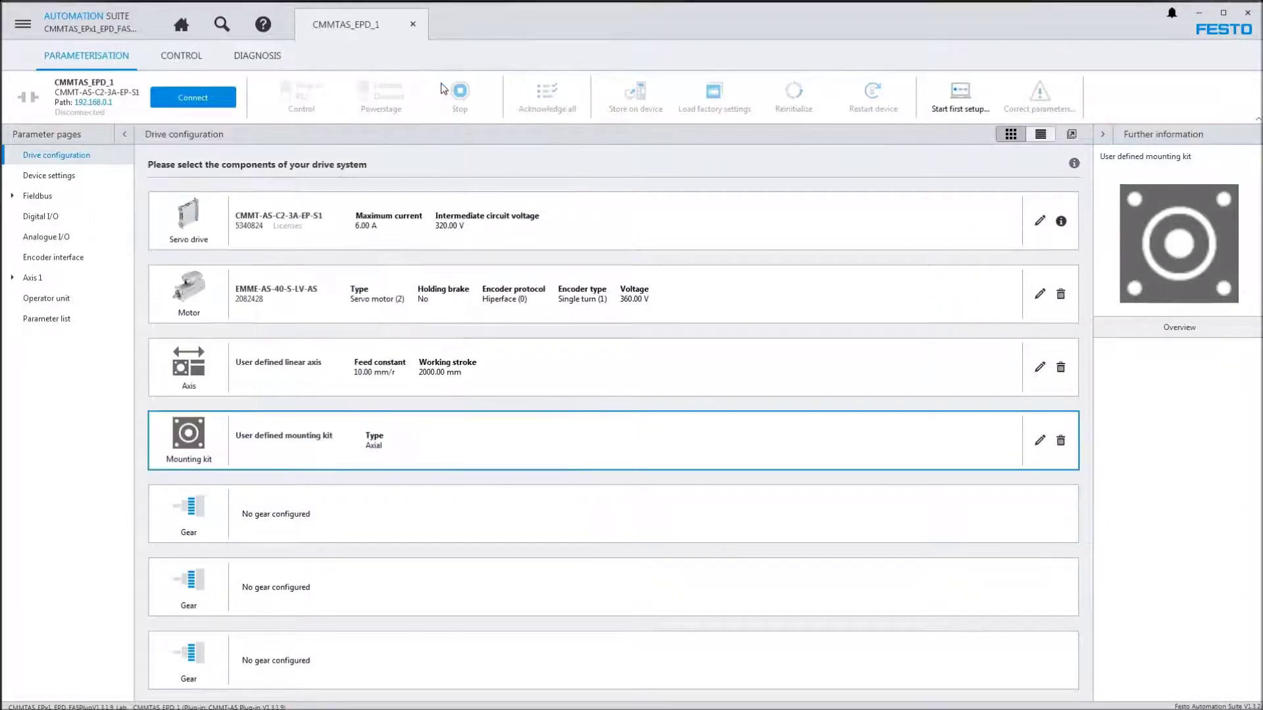
- Scan the network and display CMMTAS_EPD_v12_1's settings: 192.168.1.184, DHCP off
click(222, 24)
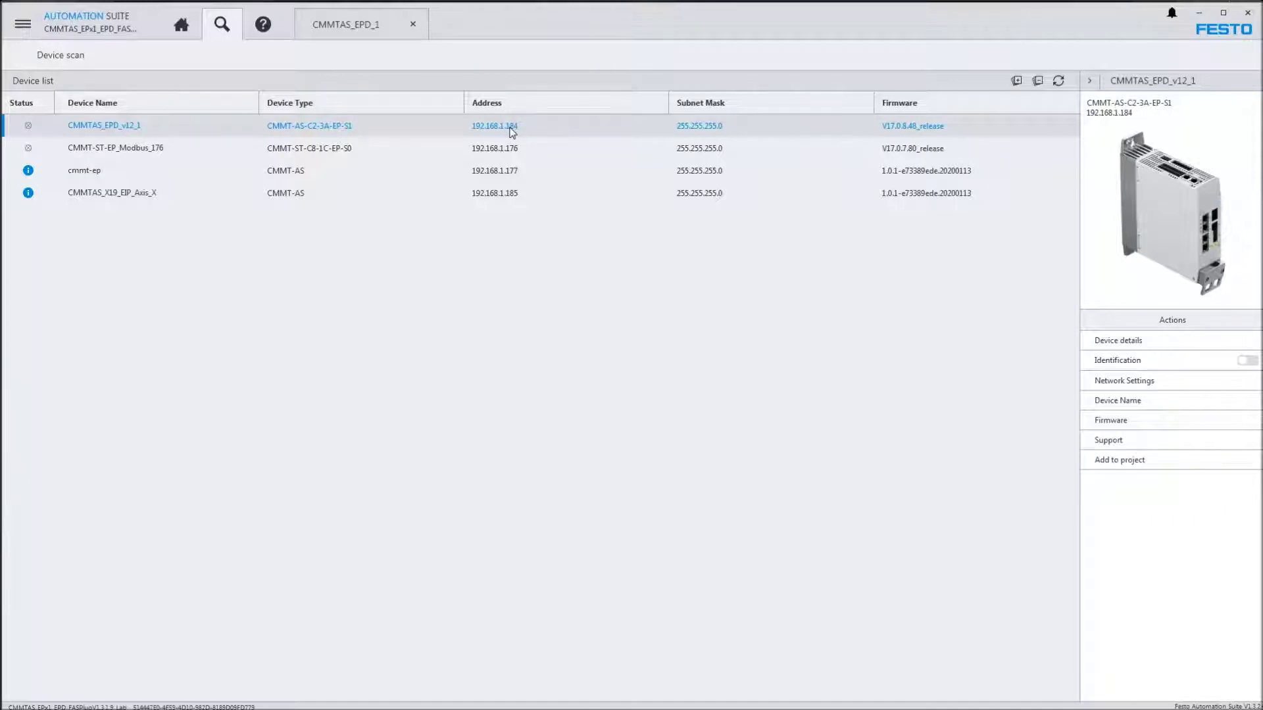
click(1130, 388)
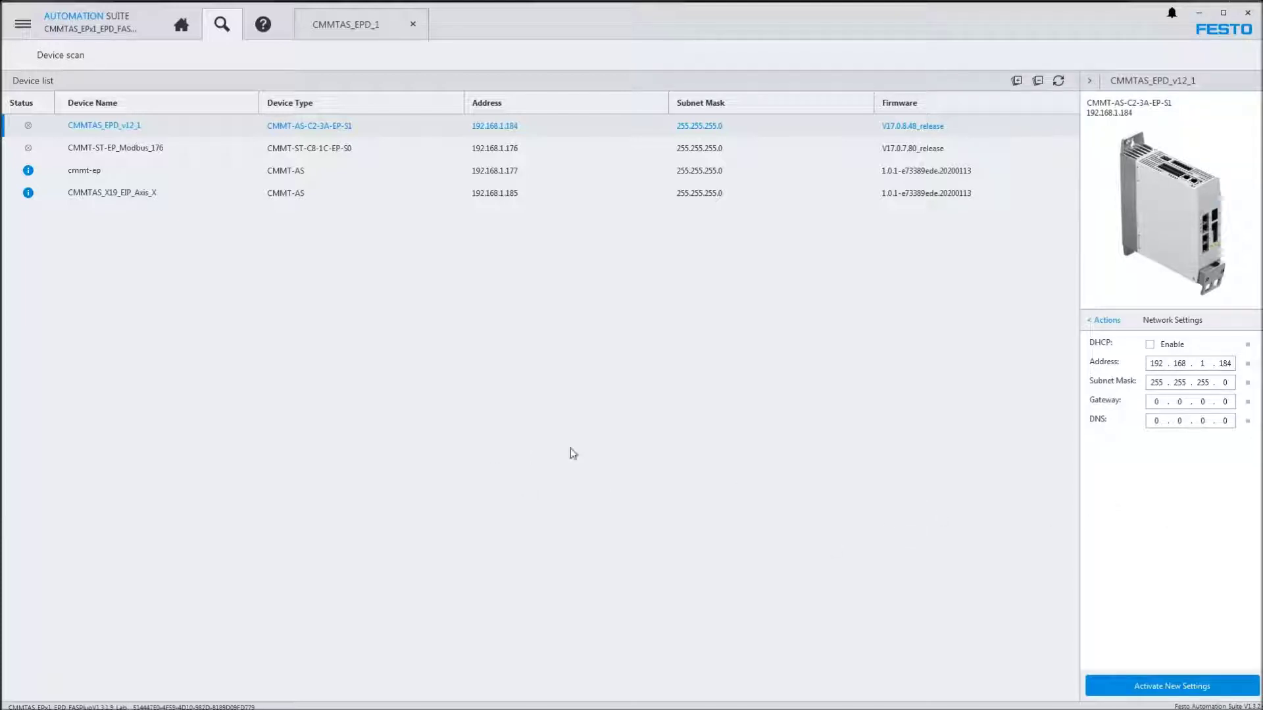
- Set the CMMTAS_EPD_1 communication path to CMMTAS_EPD_v12_1 at 192.168.1.184 and connect
click(360, 28)
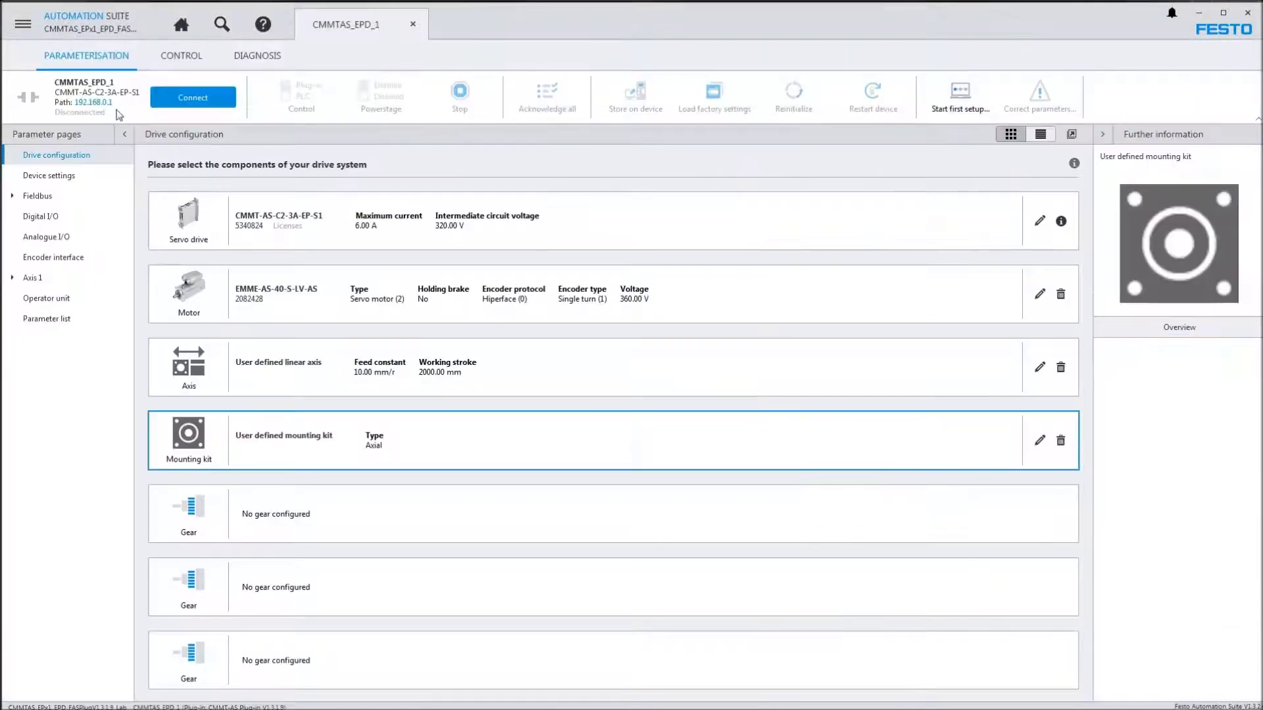
click(99, 105)
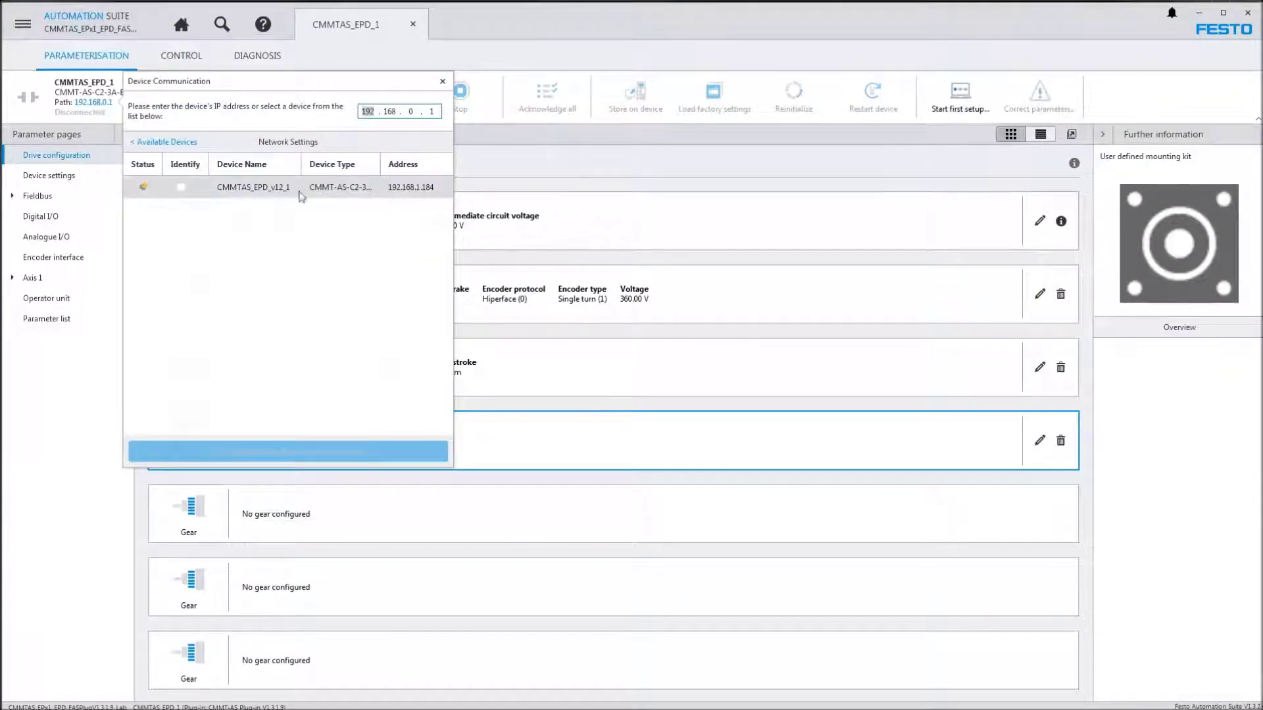
click(282, 190)
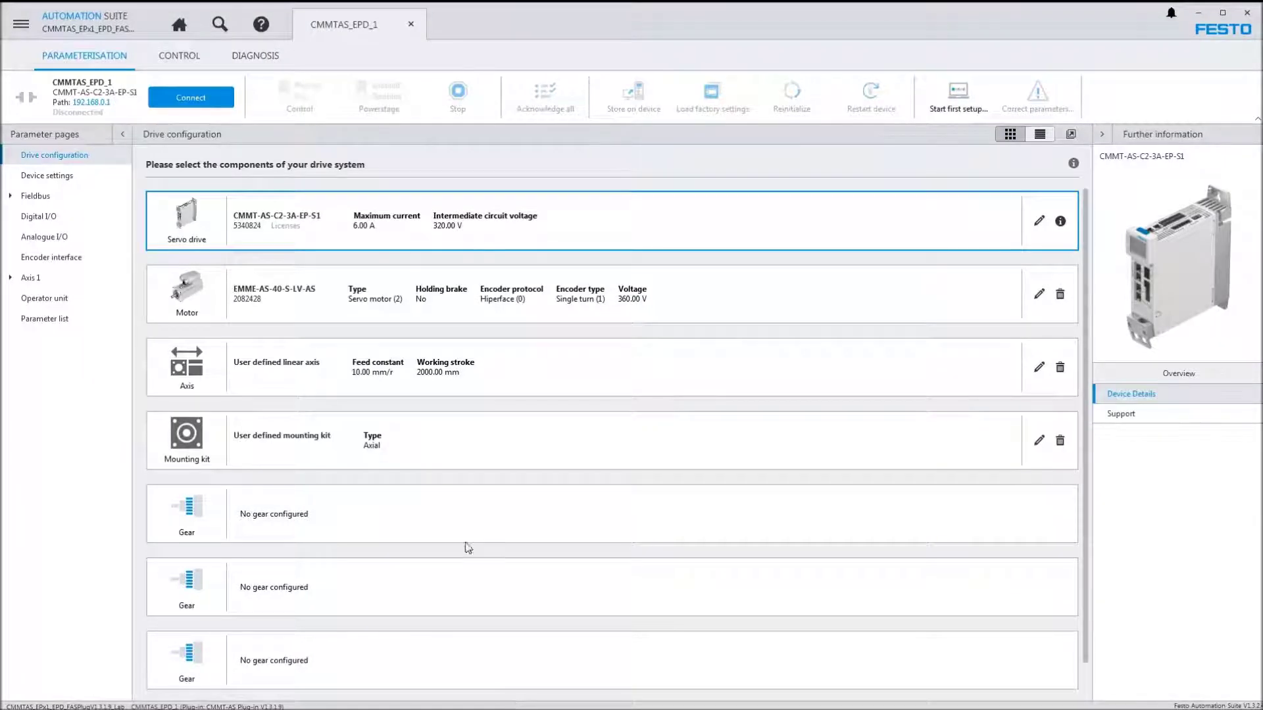
click(105, 103)
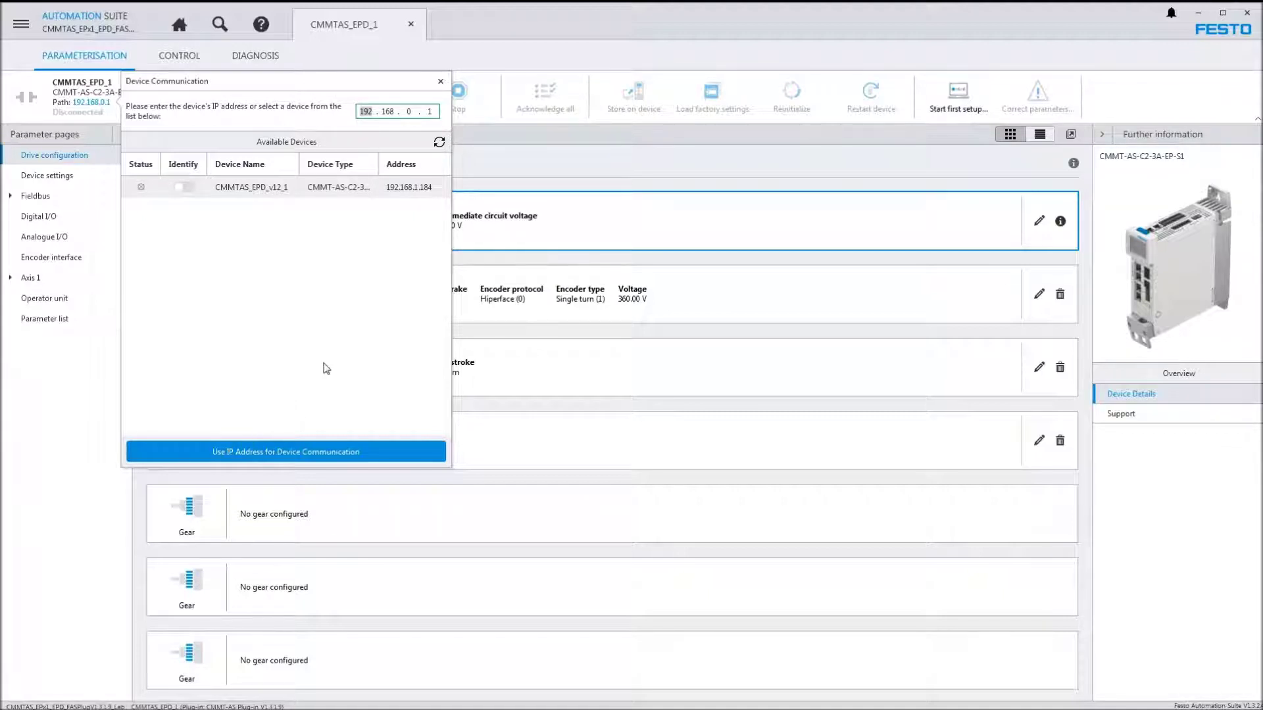
click(294, 191)
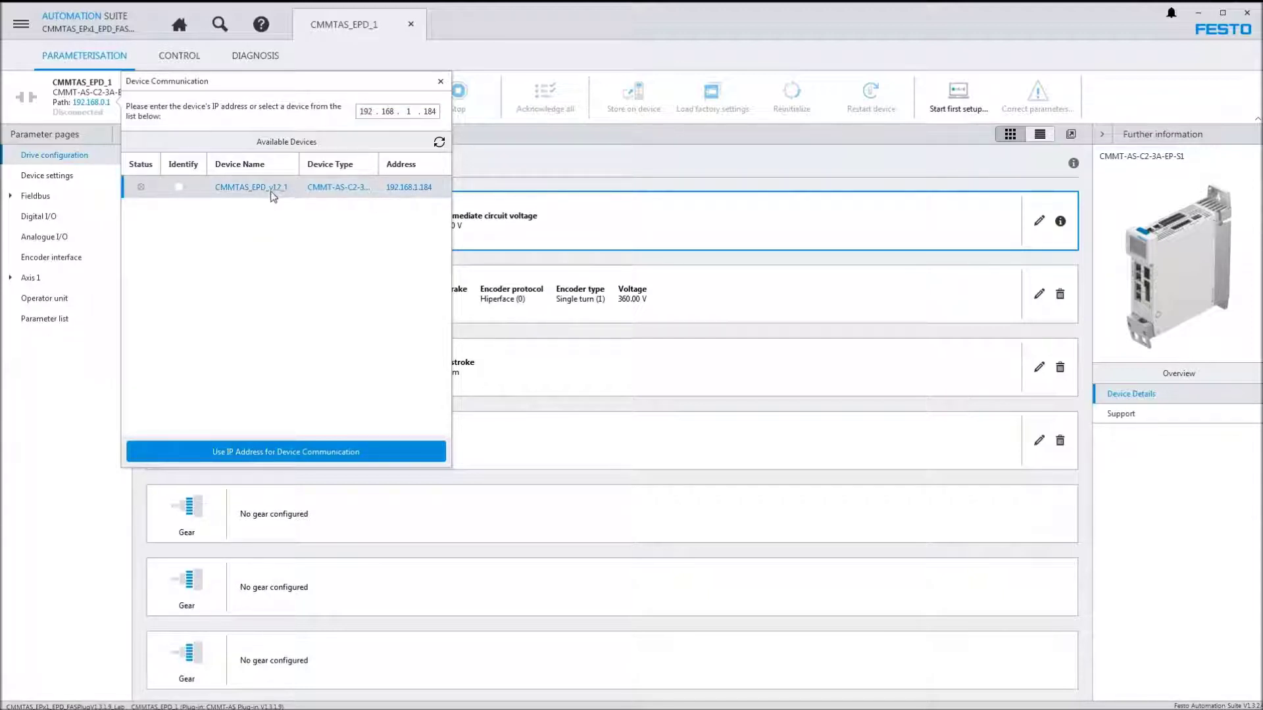
click(262, 452)
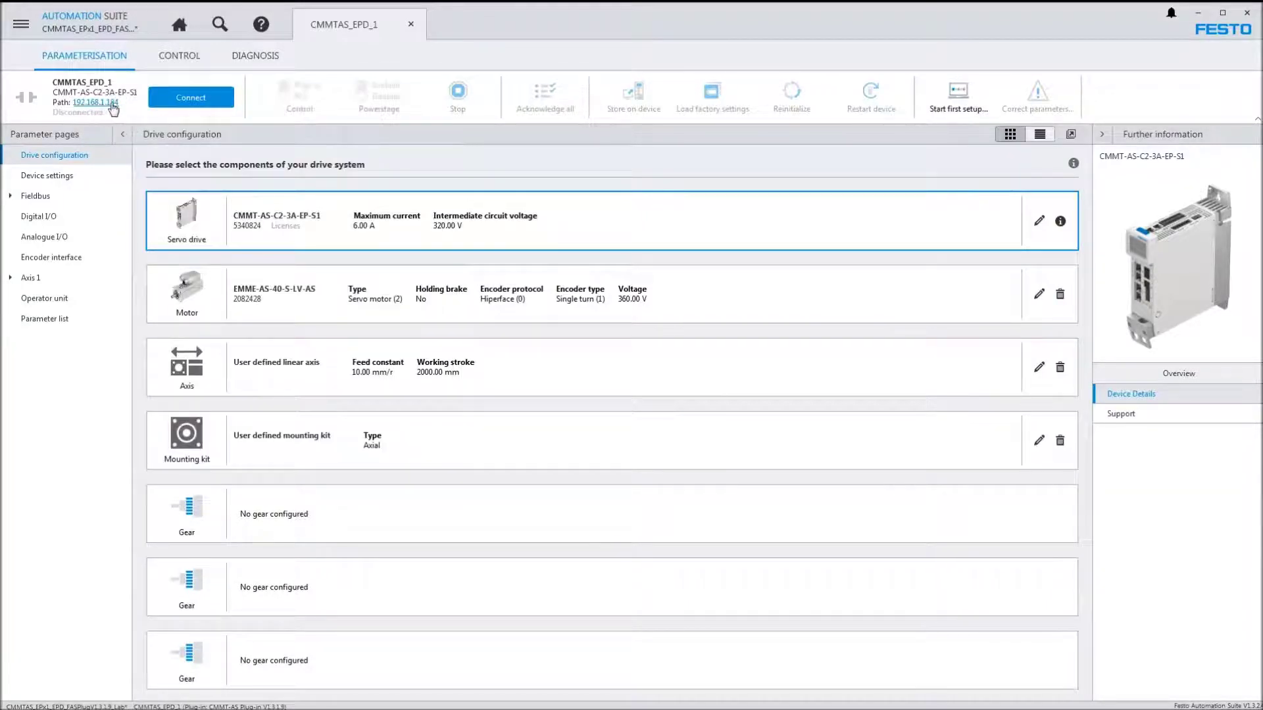
click(200, 102)
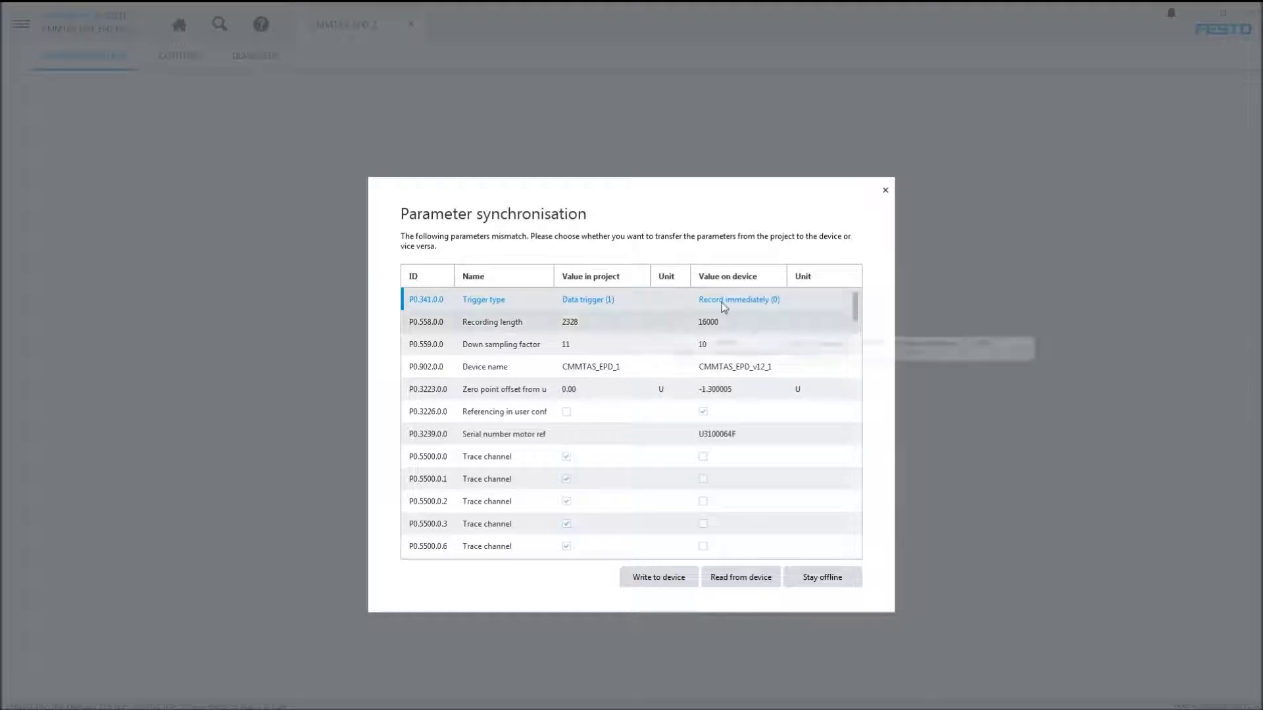
- Write the project parameters to the drive and store them permanently on the device
mouse_move(859, 315)
mouse_down()
mouse_move(855, 515)
mouse_move(854, 296)
mouse_up()
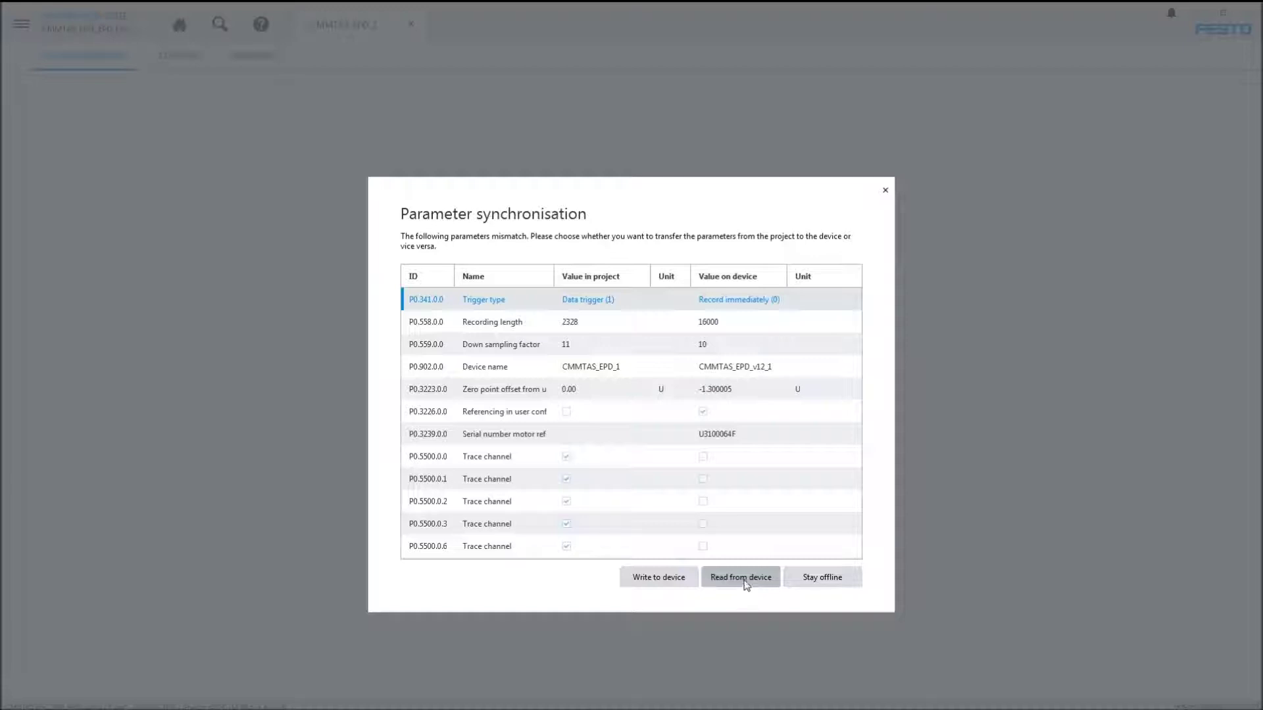
click(657, 578)
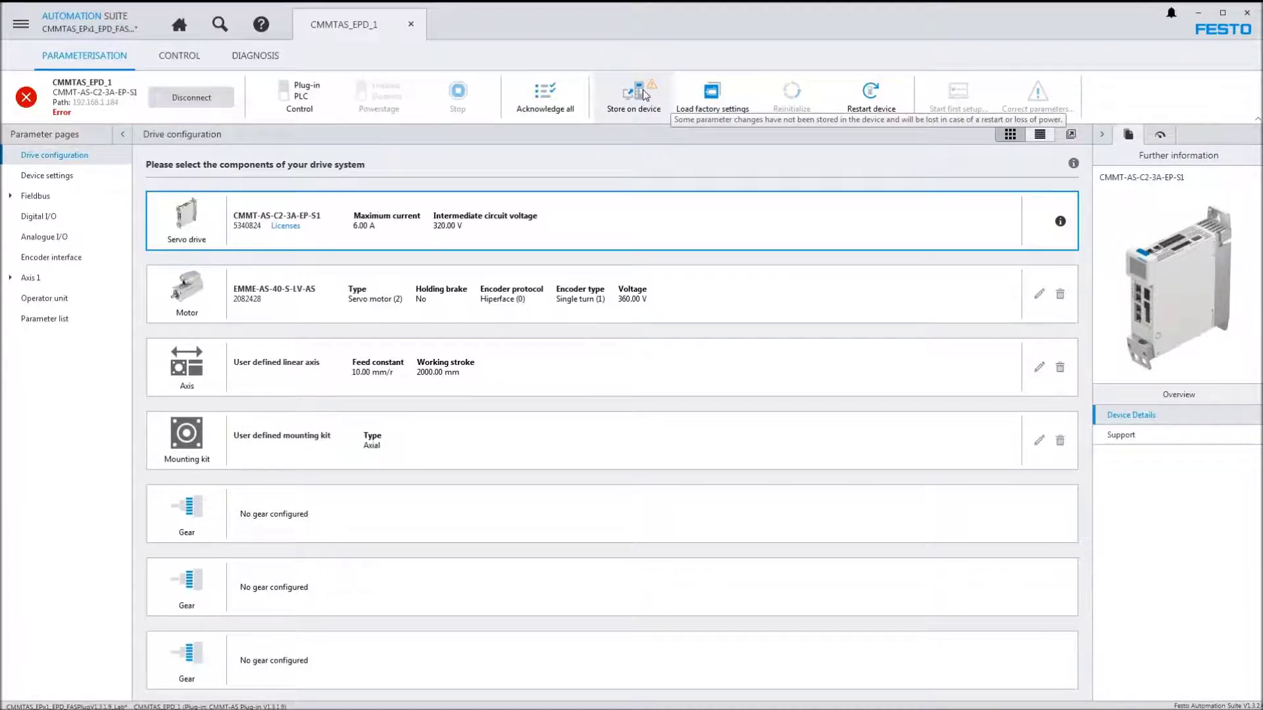
click(643, 94)
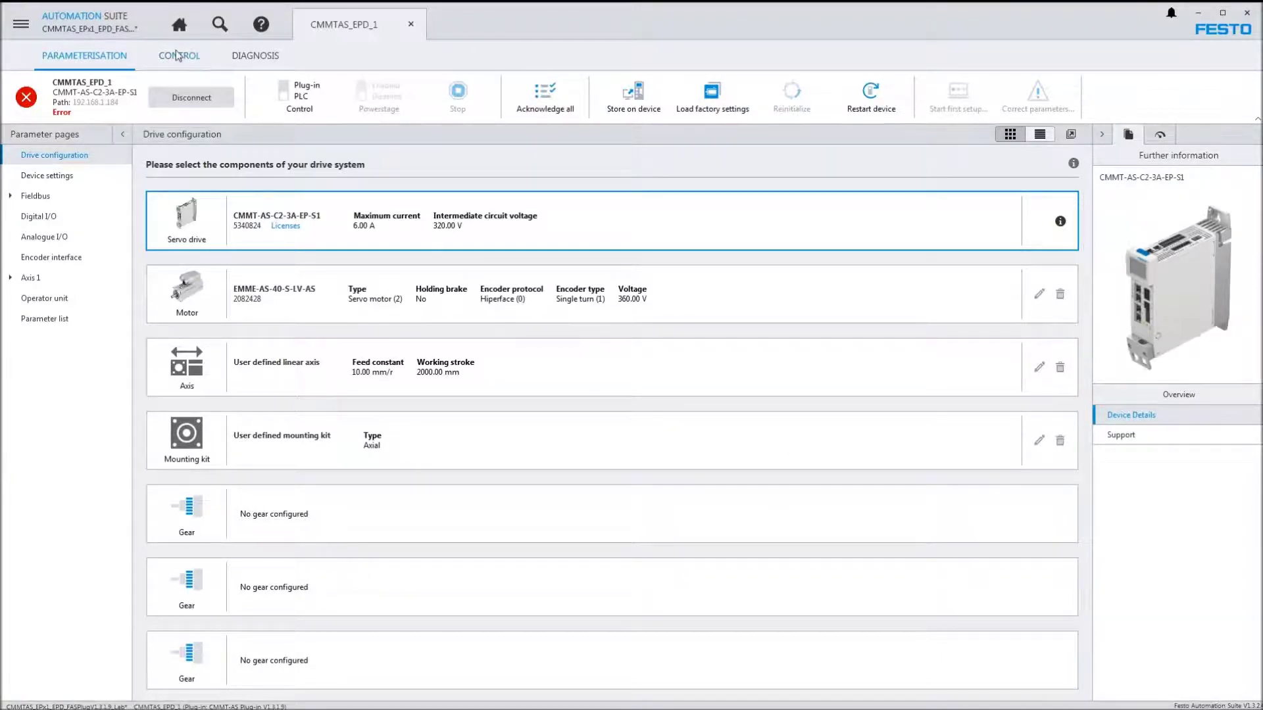
- Expand the Fieldbus and Axis 1 parameter pages, then bring up the Manual movement control page
click(10, 196)
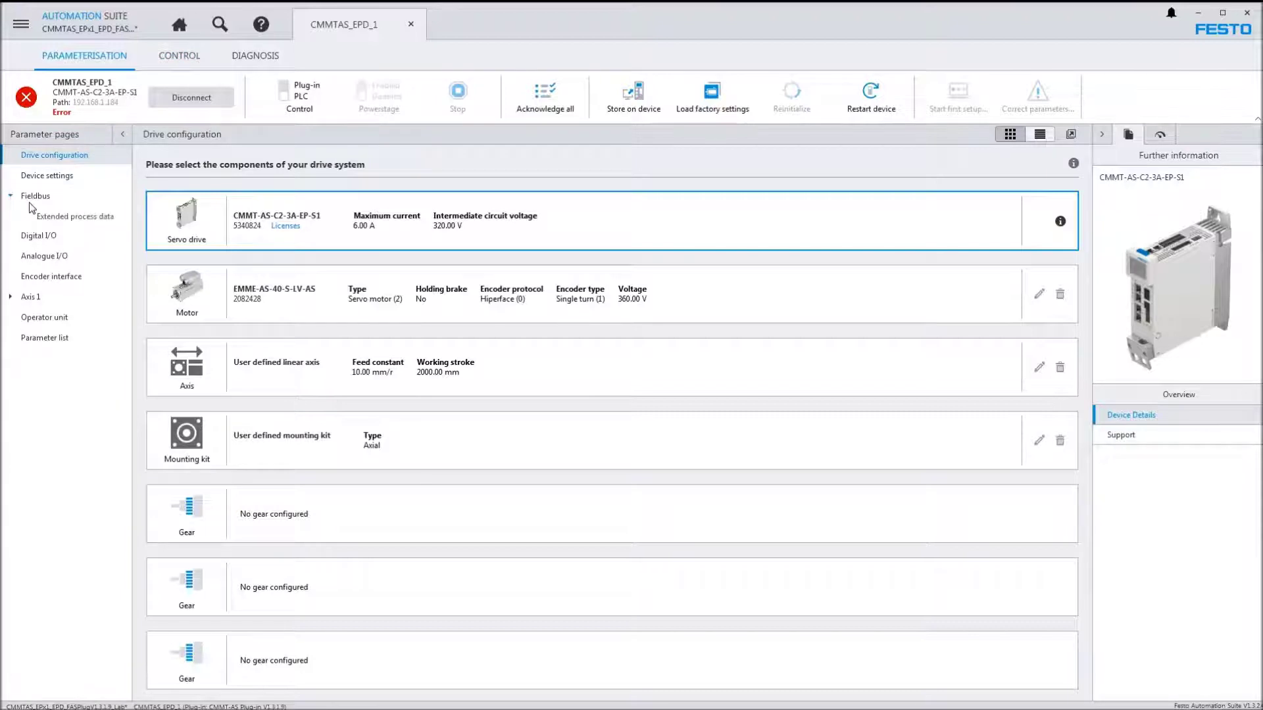
click(10, 299)
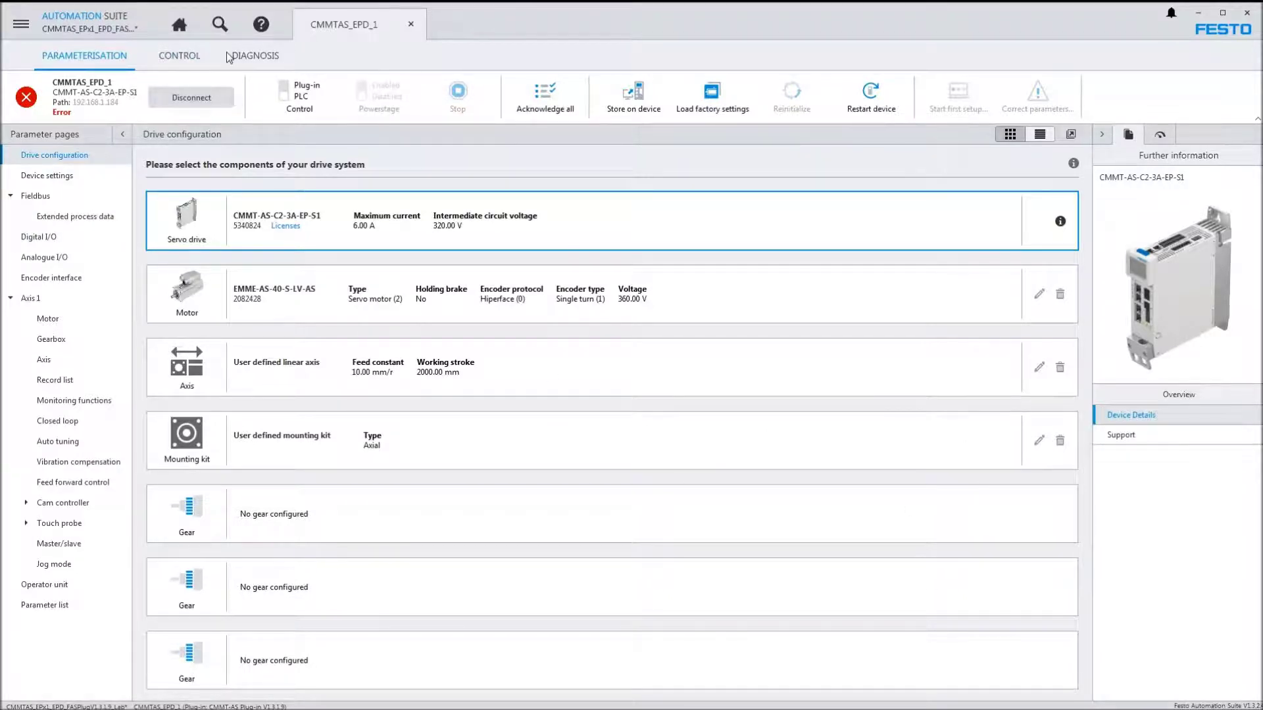
click(180, 58)
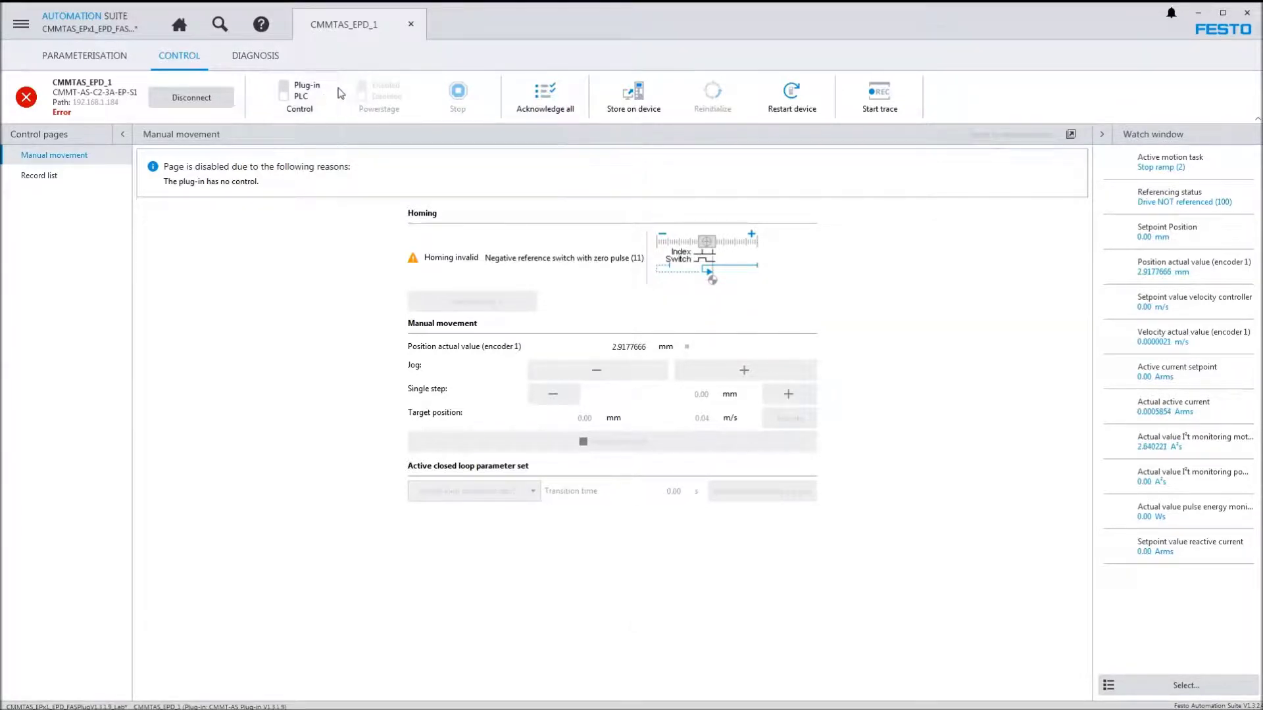
- Transfer master control from PLC to the plug-in and view the motor-change fault in diagnosis
click(300, 101)
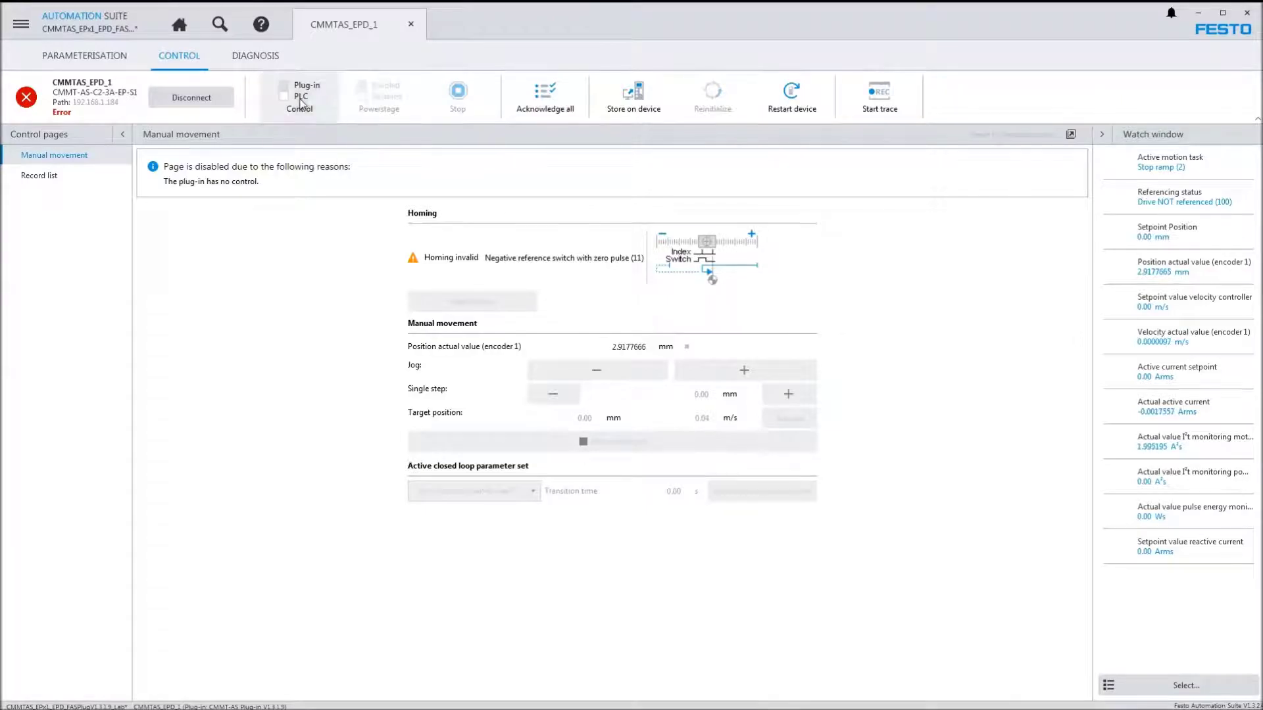
click(734, 404)
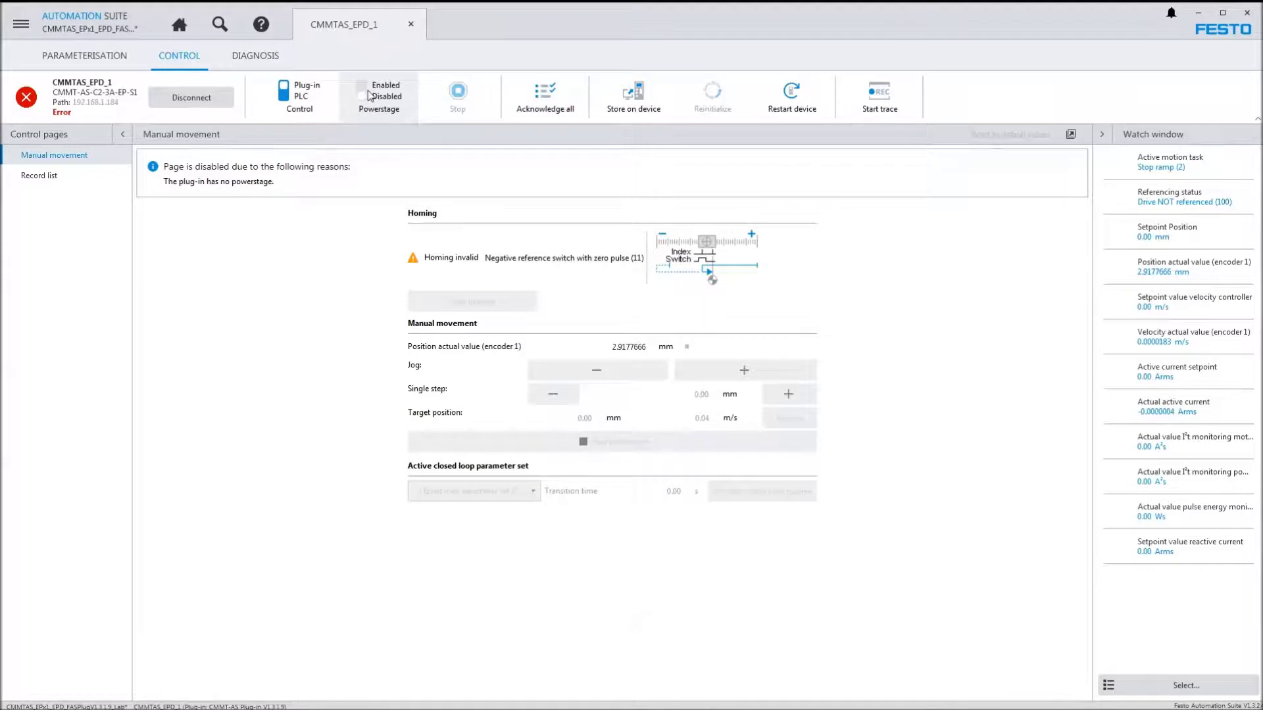
click(26, 98)
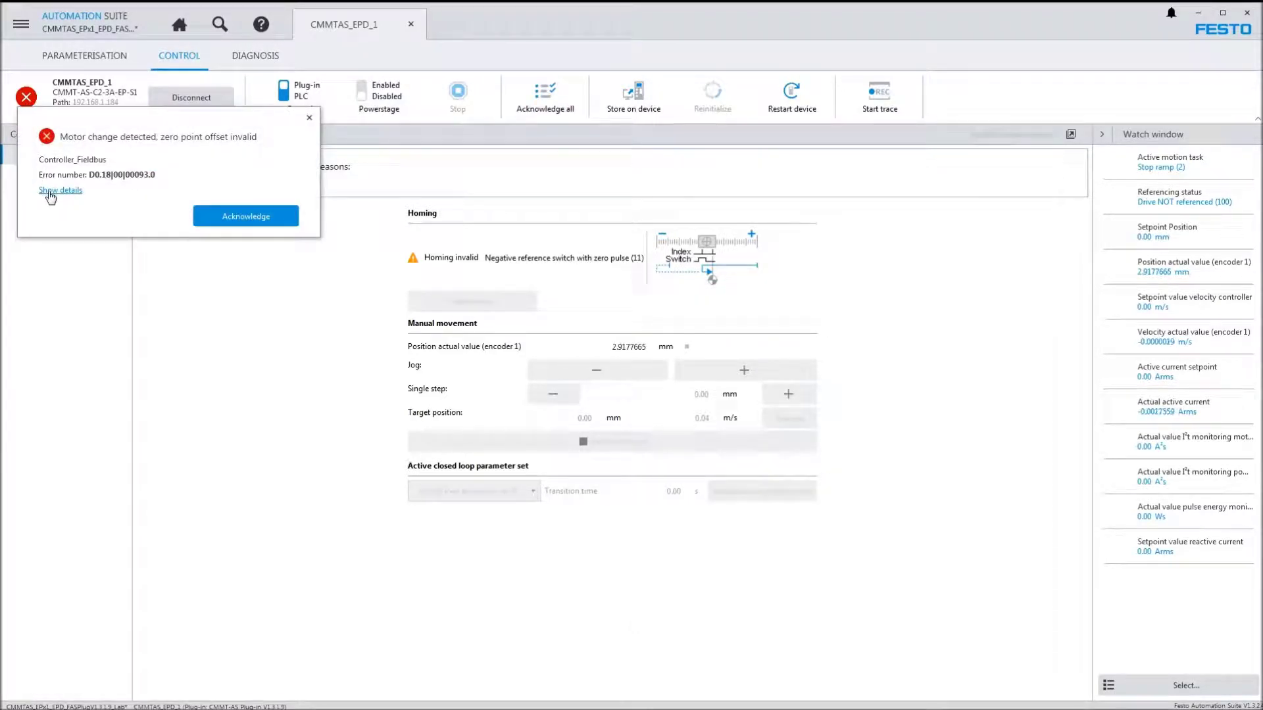
click(261, 59)
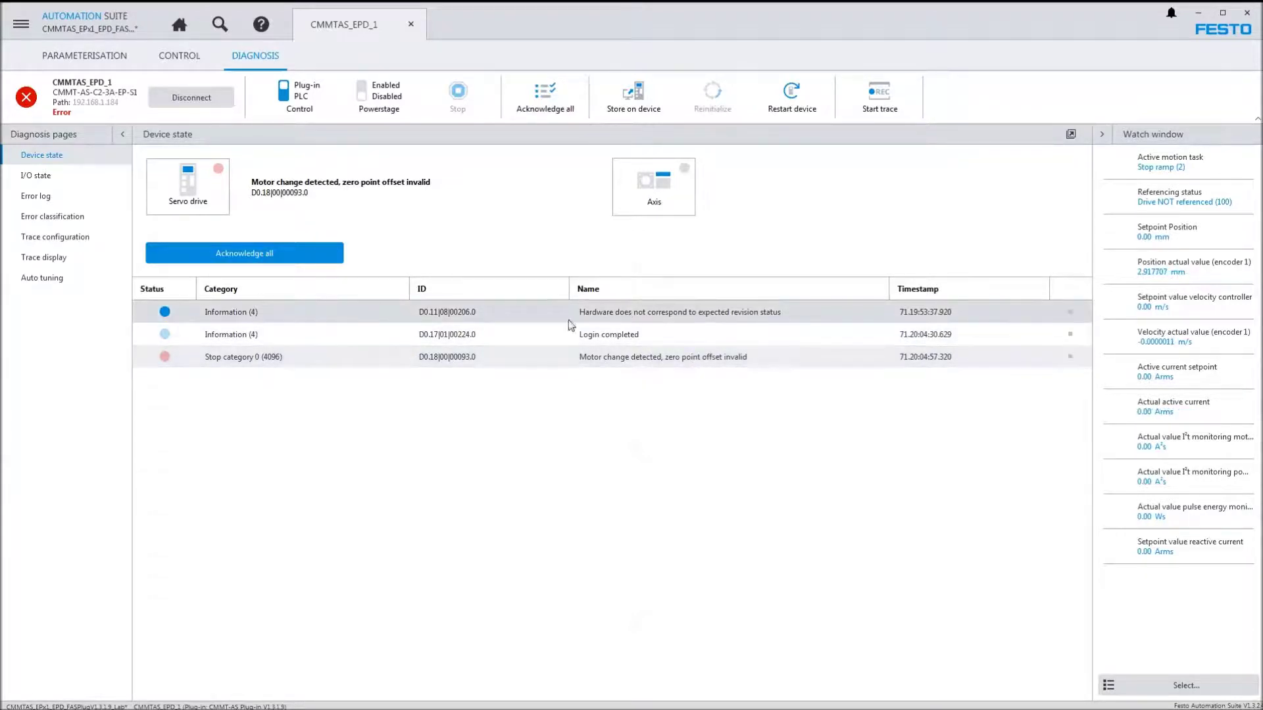
- Acknowledge all errors, enable the powerstage, and acknowledge the resulting limit-switch messages
click(536, 95)
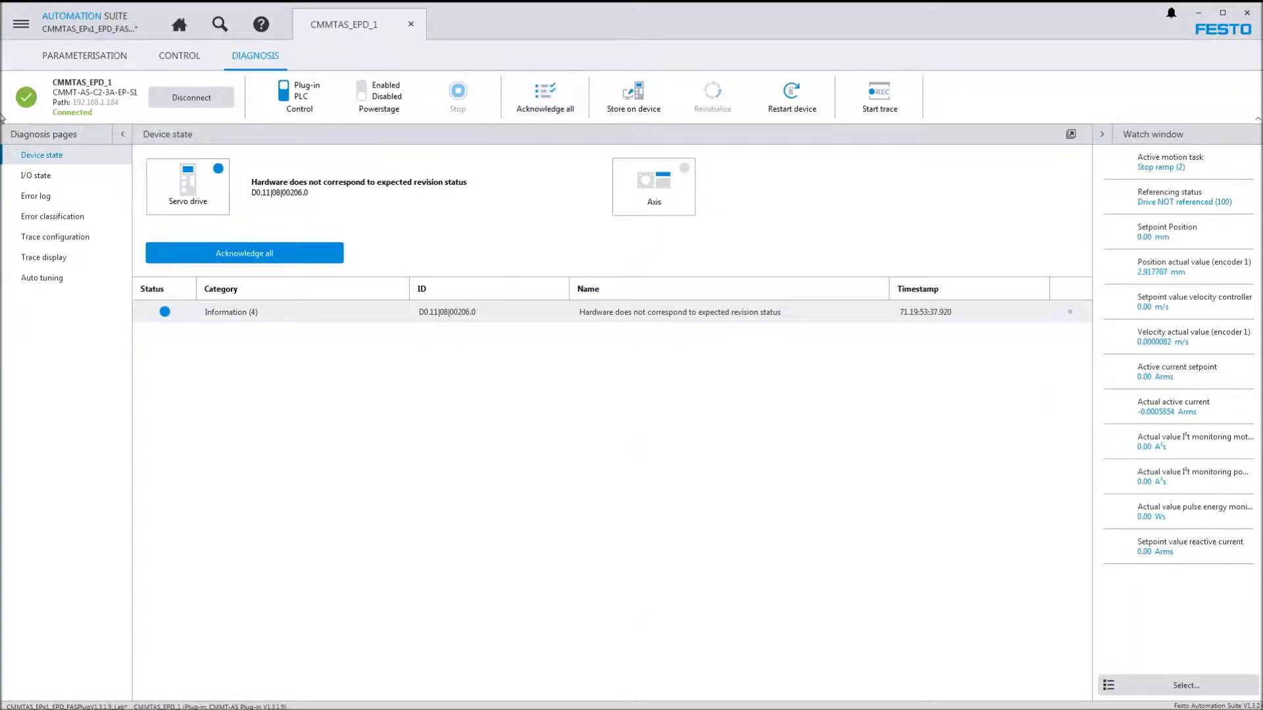
click(388, 86)
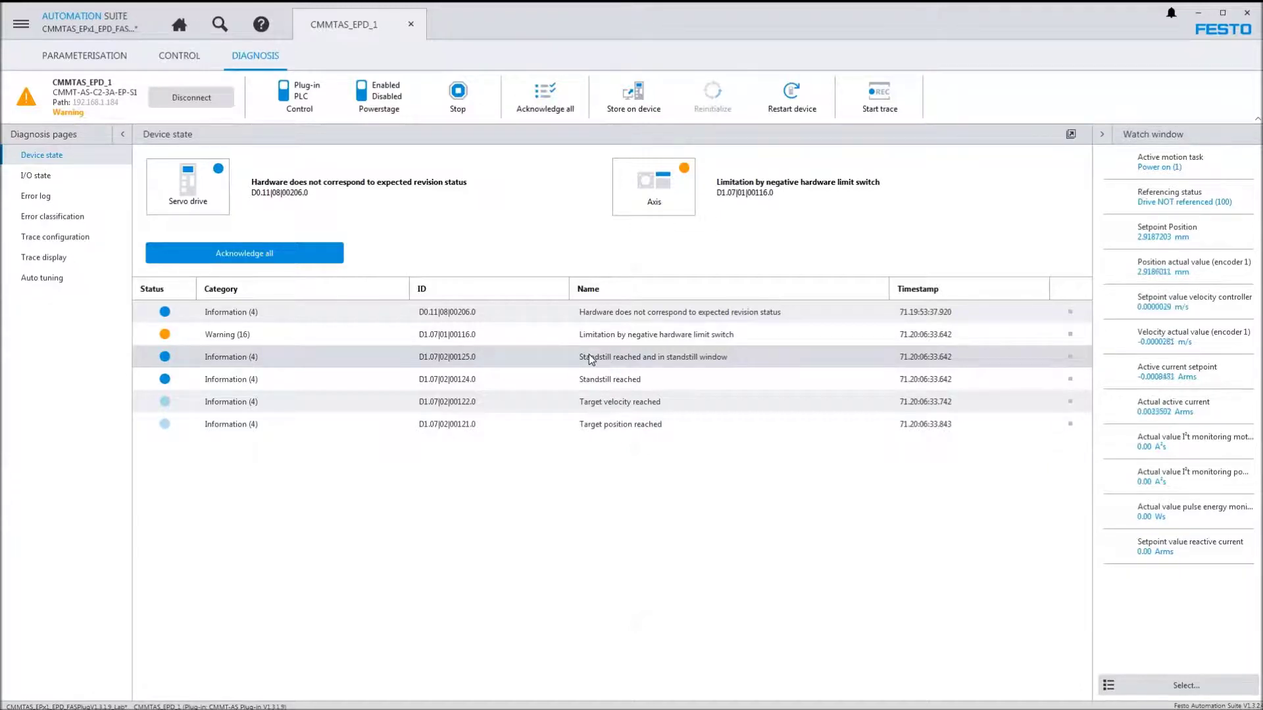
click(289, 255)
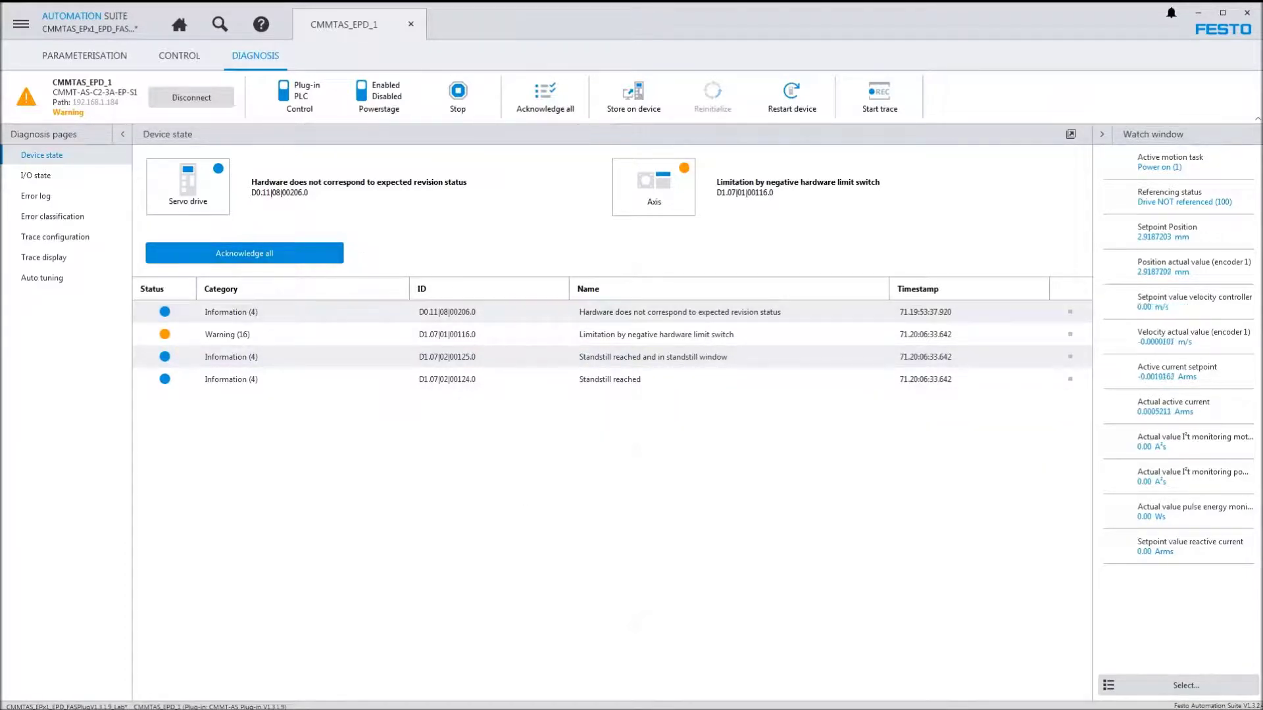
click(183, 58)
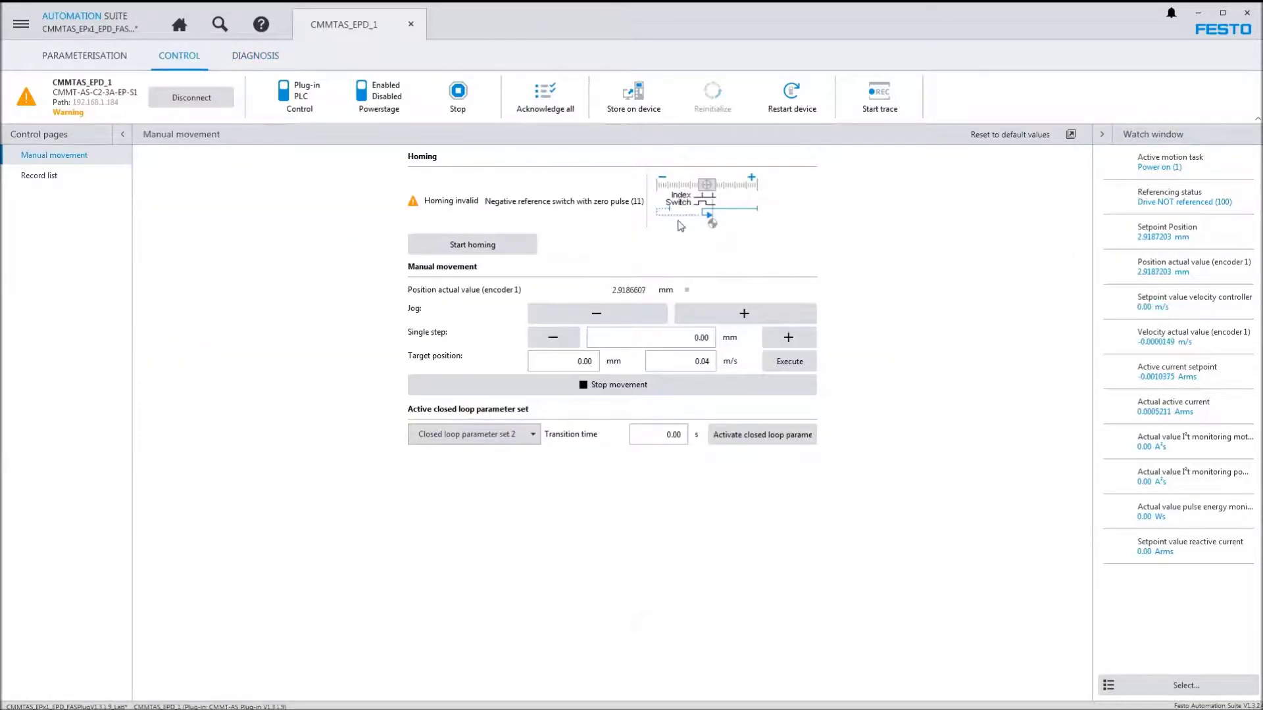
- Verify the axis homing method is negative reference switch with zero pulse (11), then return to Manual movement
click(457, 245)
click(85, 56)
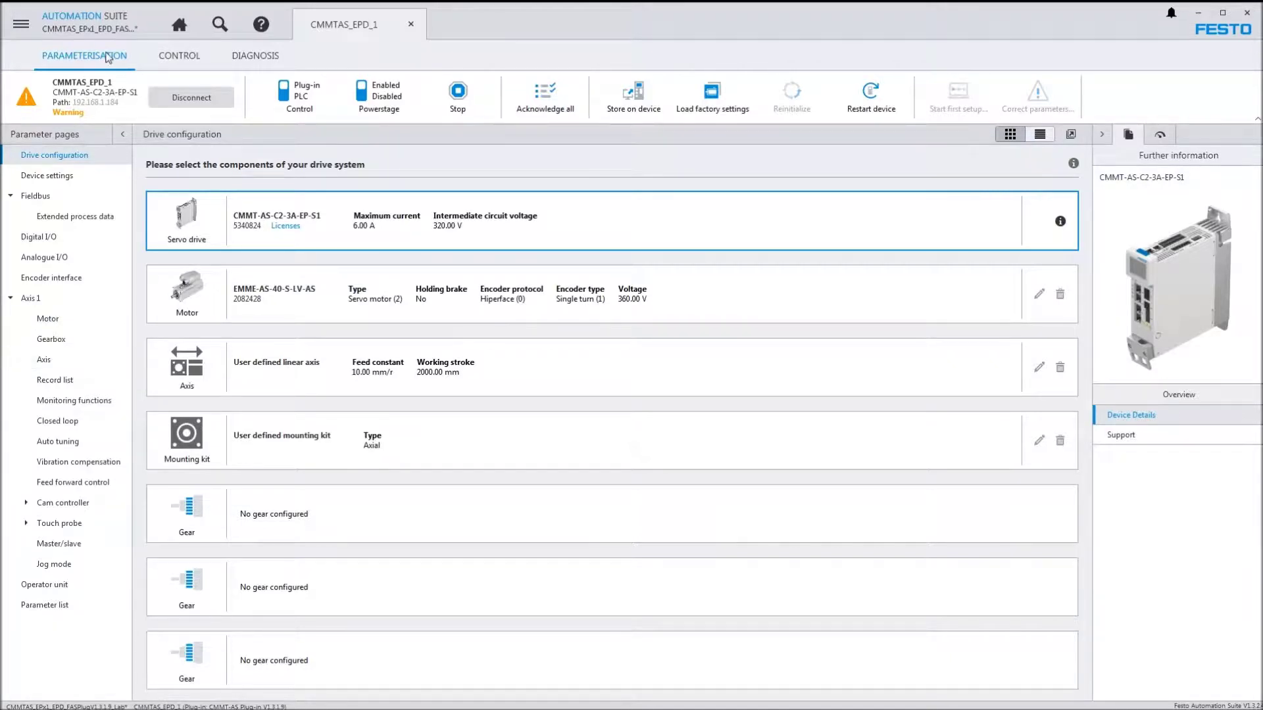
click(43, 359)
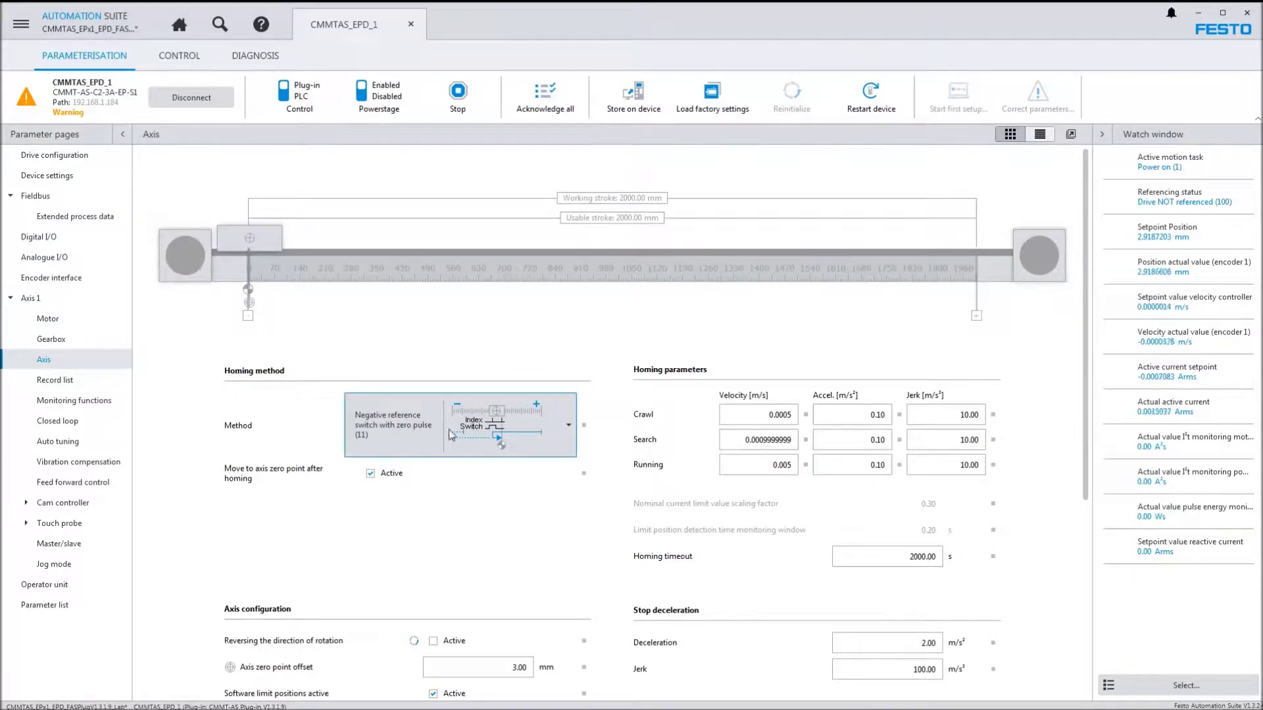
click(179, 56)
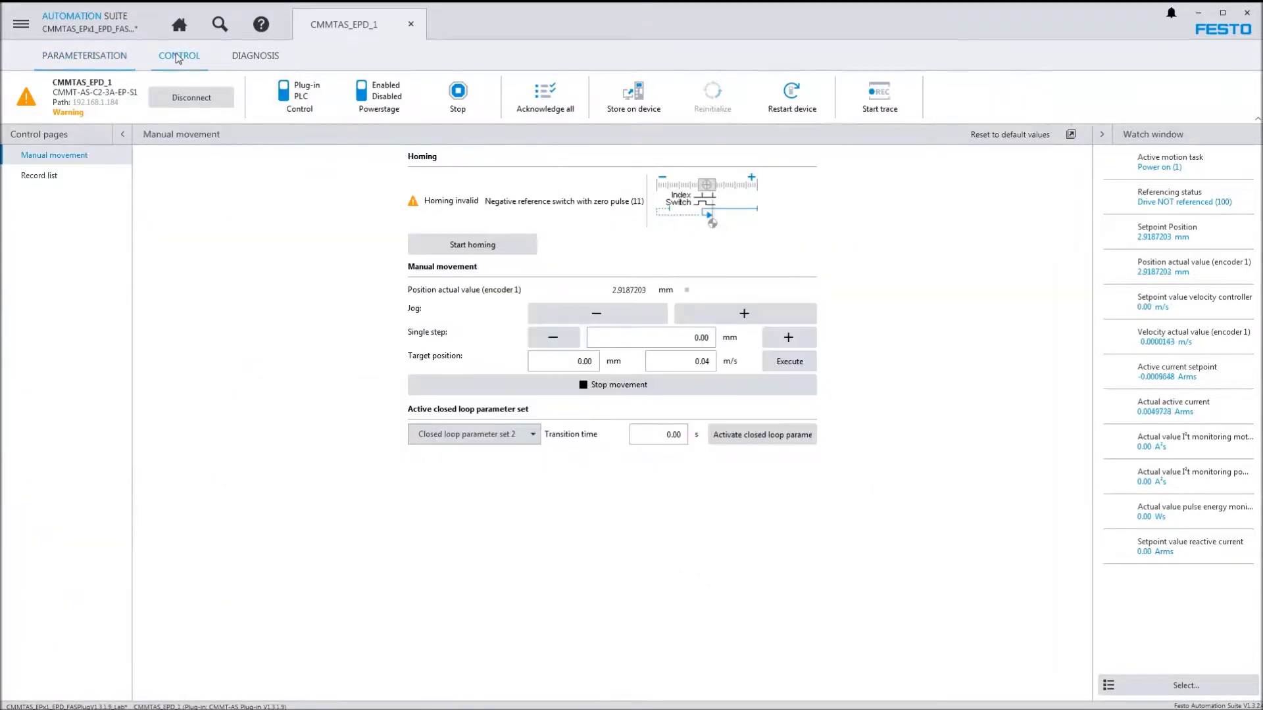
- Run homing so the drive reports referenced near 0 mm, and acknowledge the remaining warning
click(481, 248)
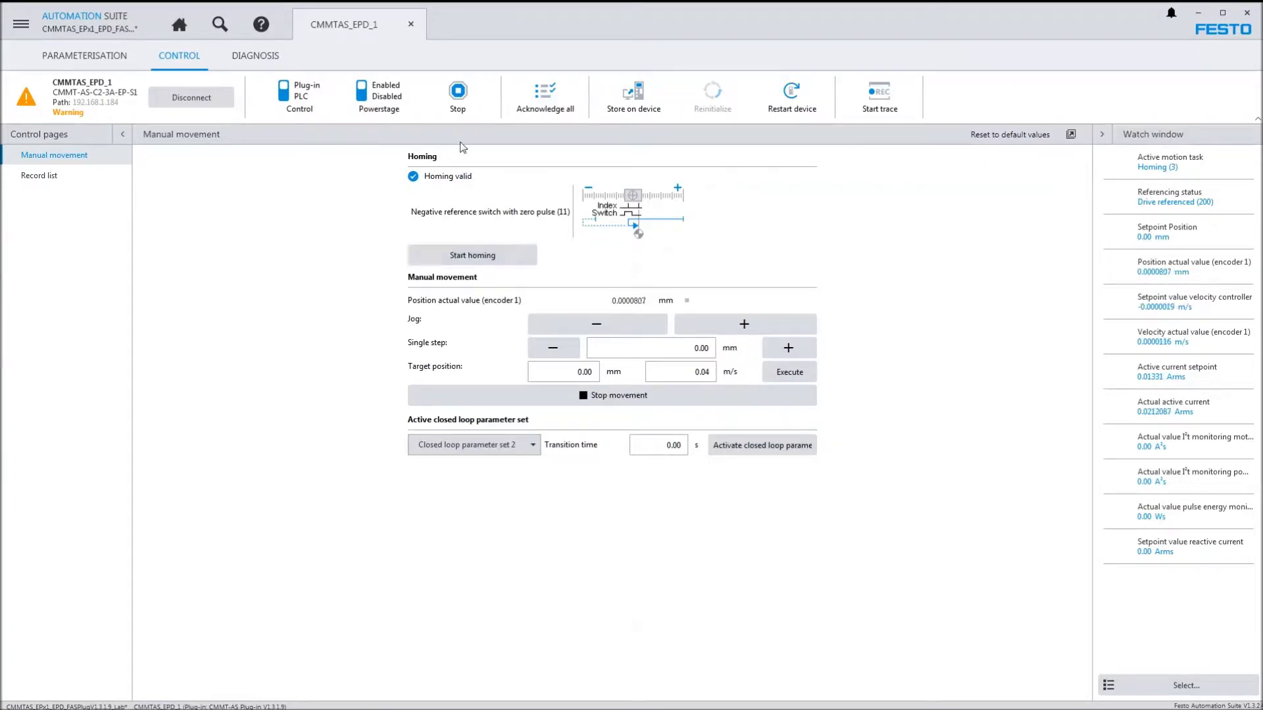
click(544, 107)
- Dismiss the hardware revision message, jog the axis to about 7.77 mm, and set a 20.00 mm single step
click(35, 100)
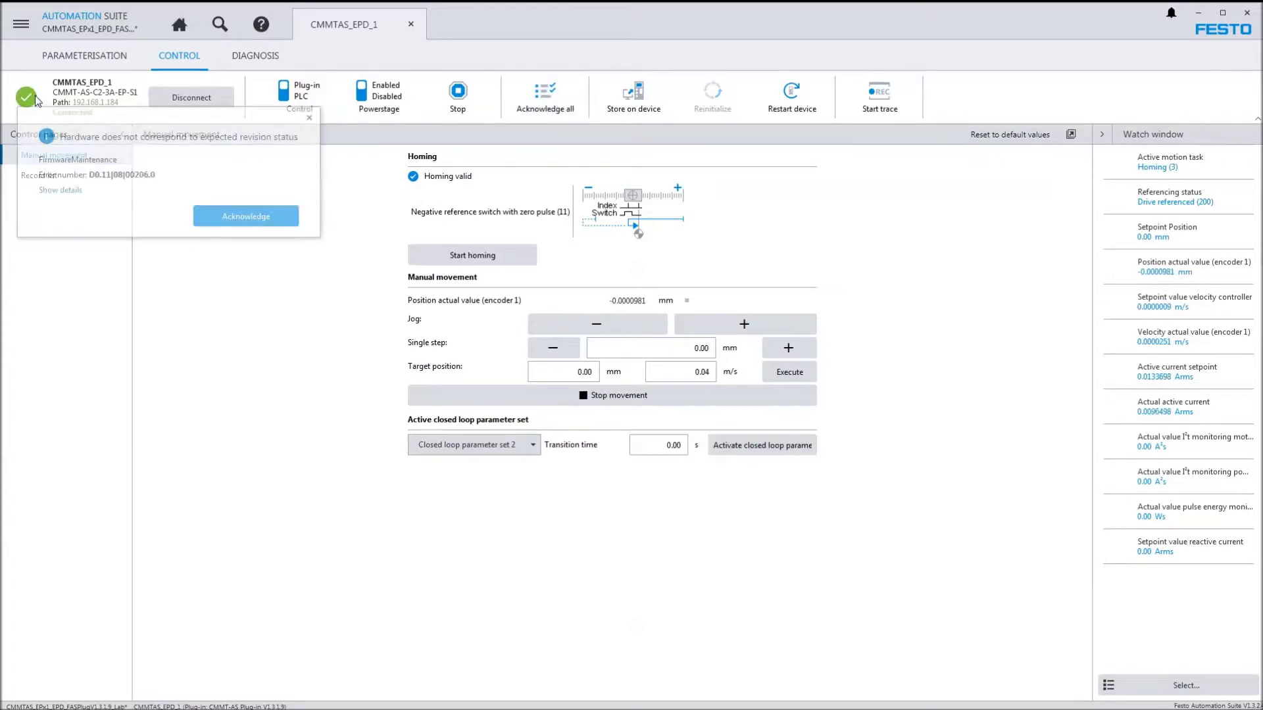
click(32, 98)
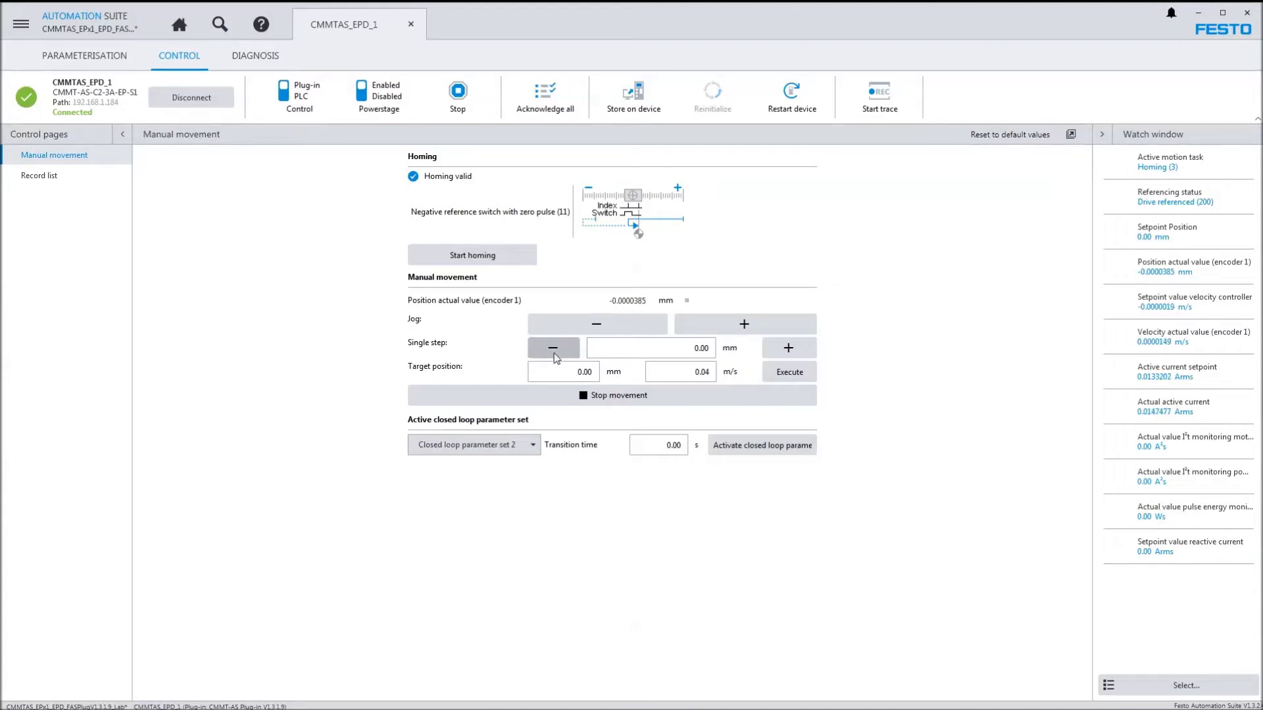
click(759, 325)
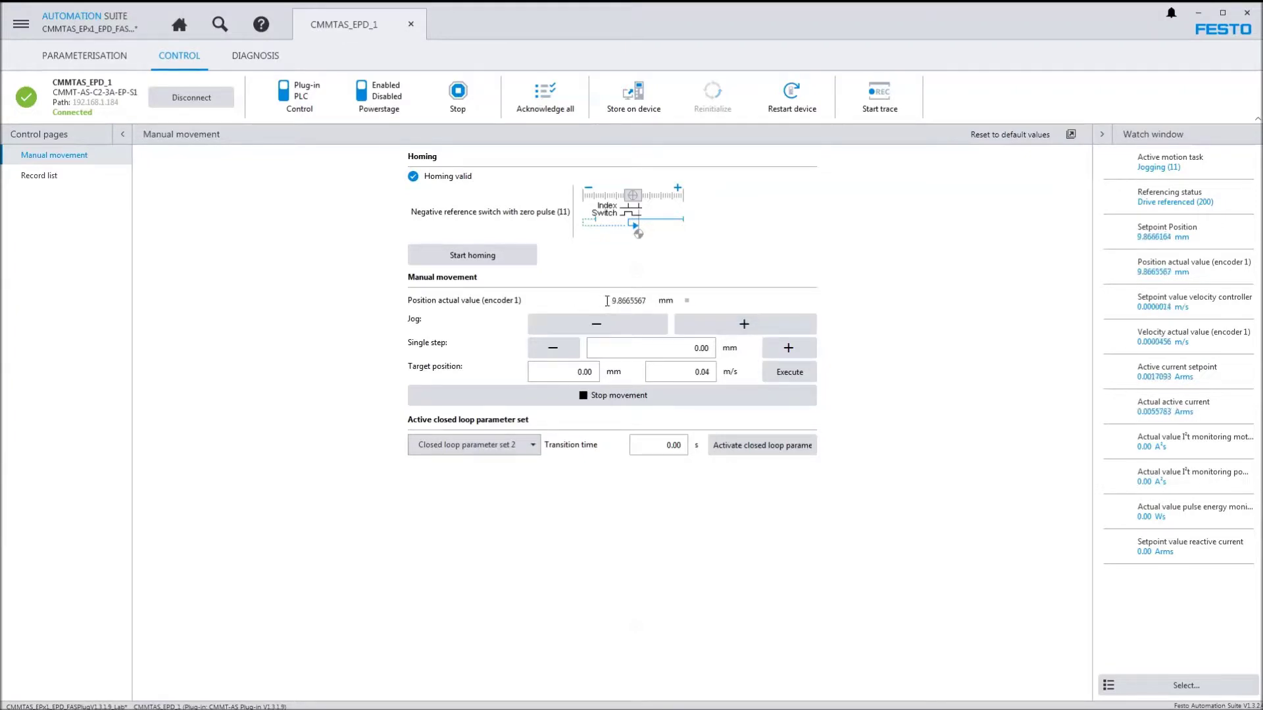
drag(608, 301, 646, 304)
click(591, 325)
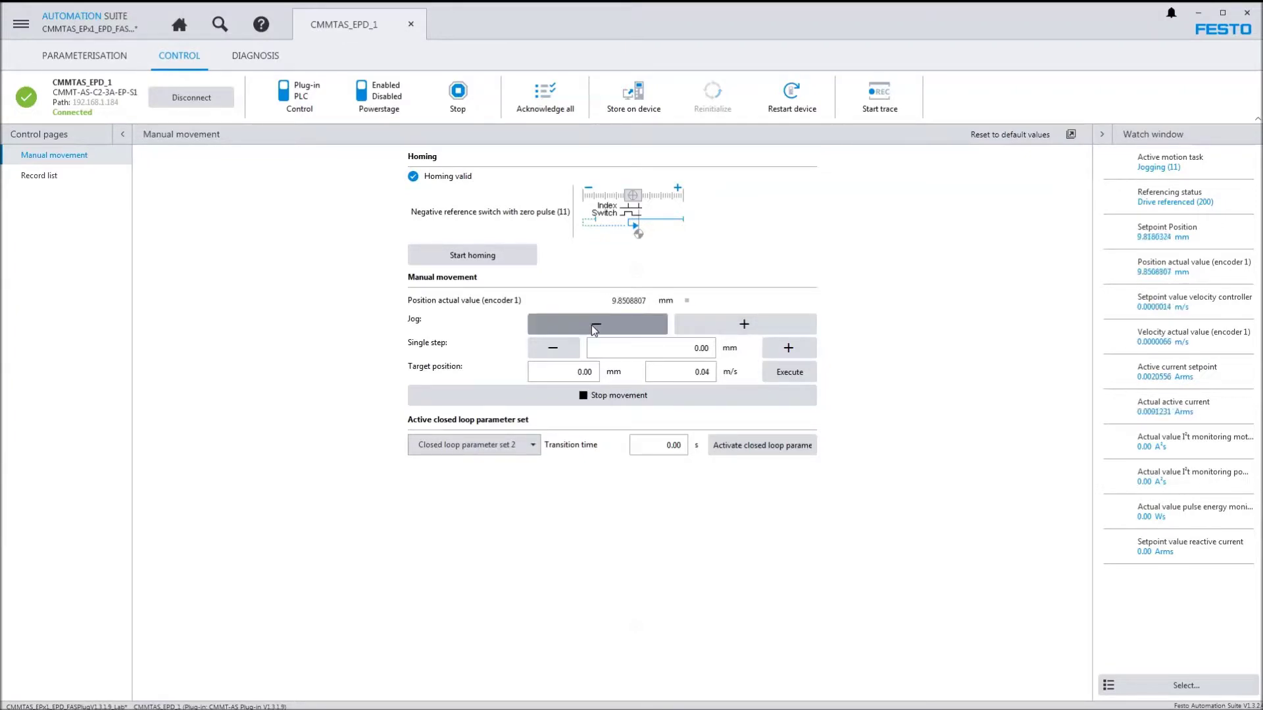
click(648, 343)
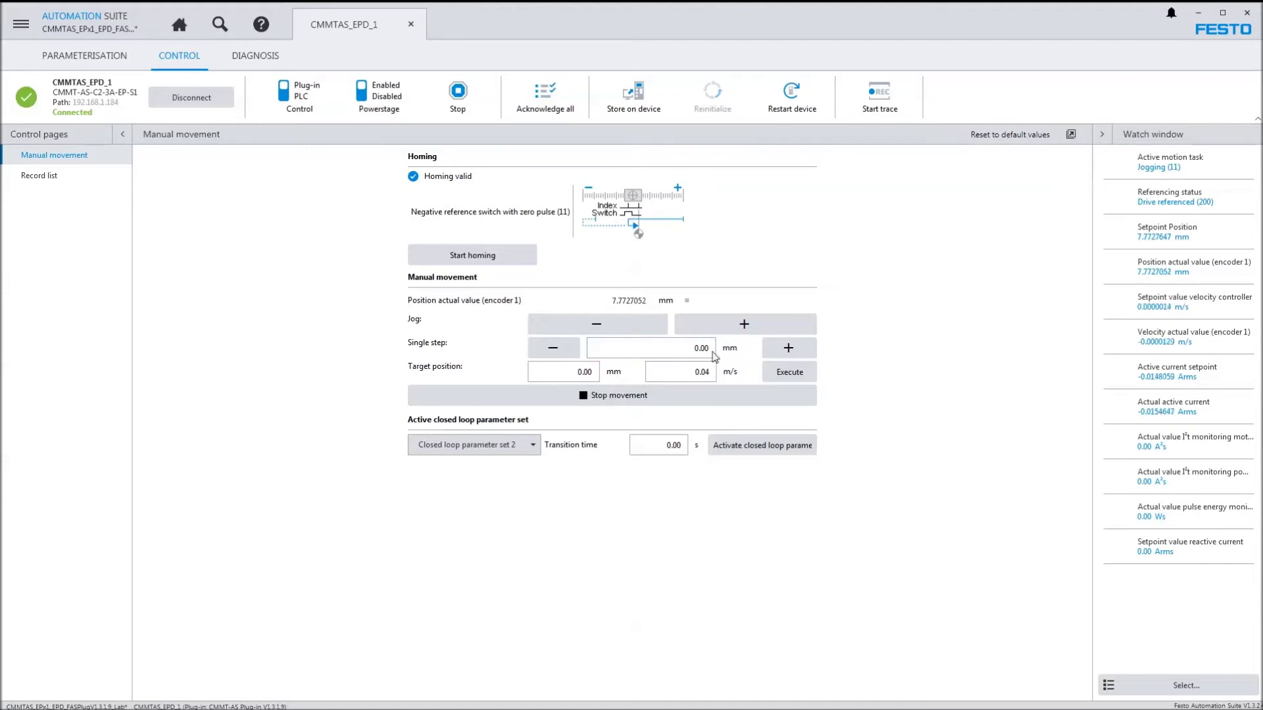
- Jog the axis one 20 mm single step forward, then drive it to a 200 mm target position
click(788, 349)
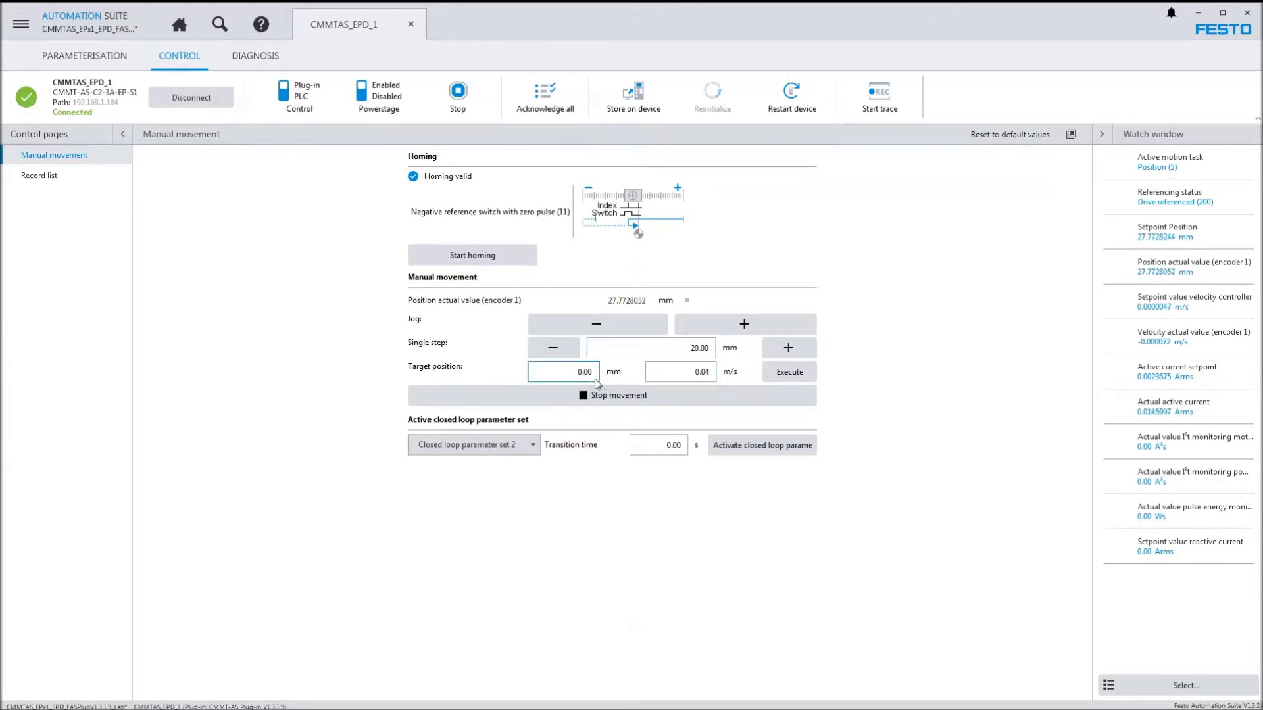
double_click(573, 375)
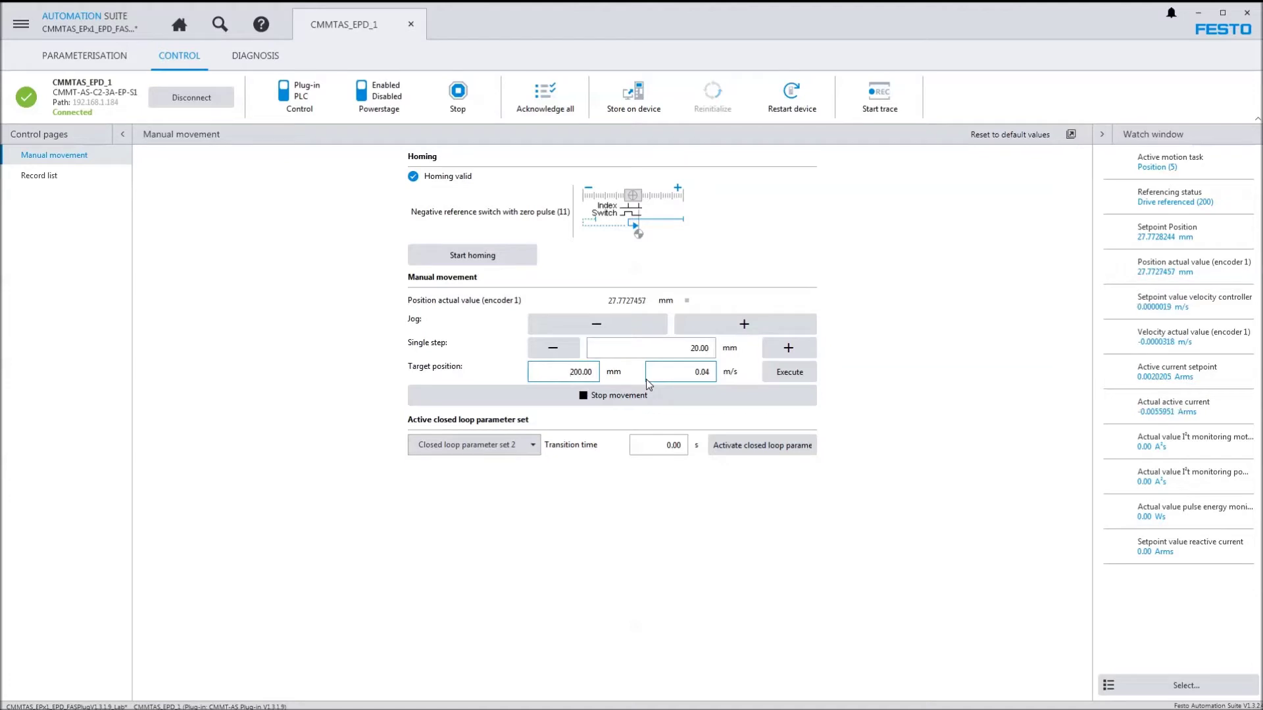
click(790, 372)
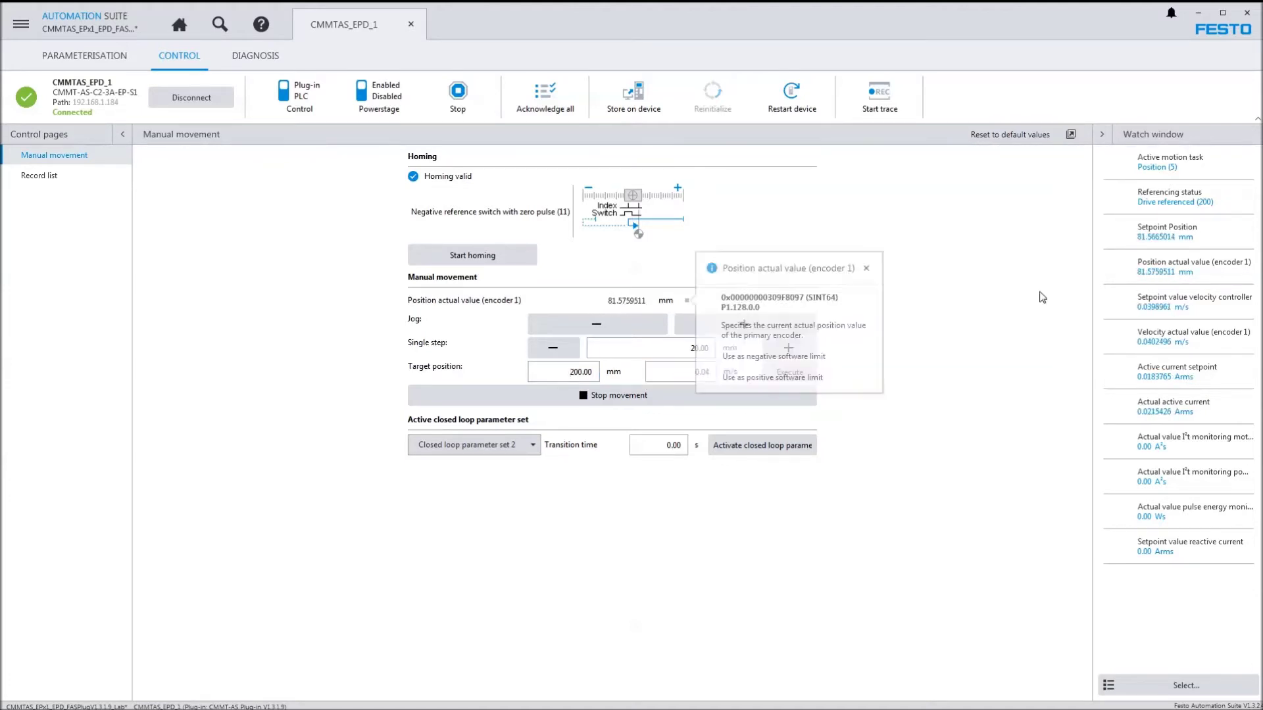